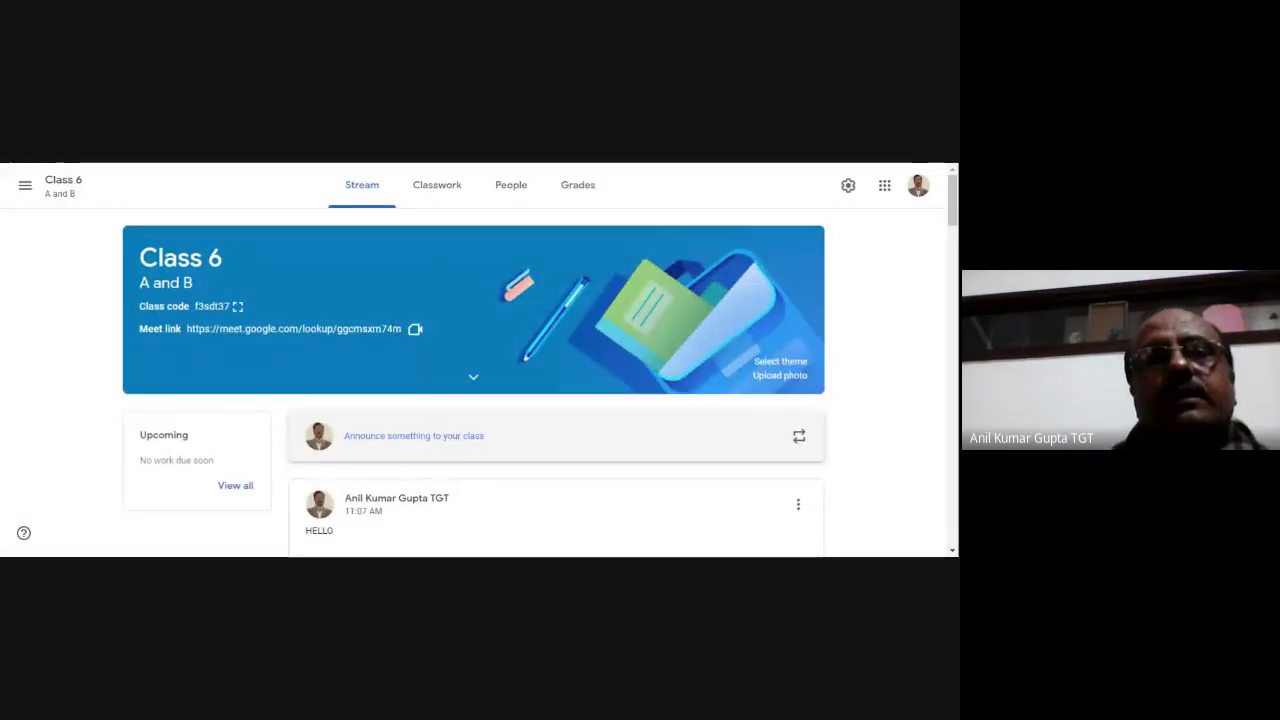
Step: Start a new announcement for the class with the text "DEAR STUUDENTS VISIT THIS LINK"
{"action": "scroll", "coordinate": [473, 382], "scroll_direction": "down", "scroll_amount": 1}
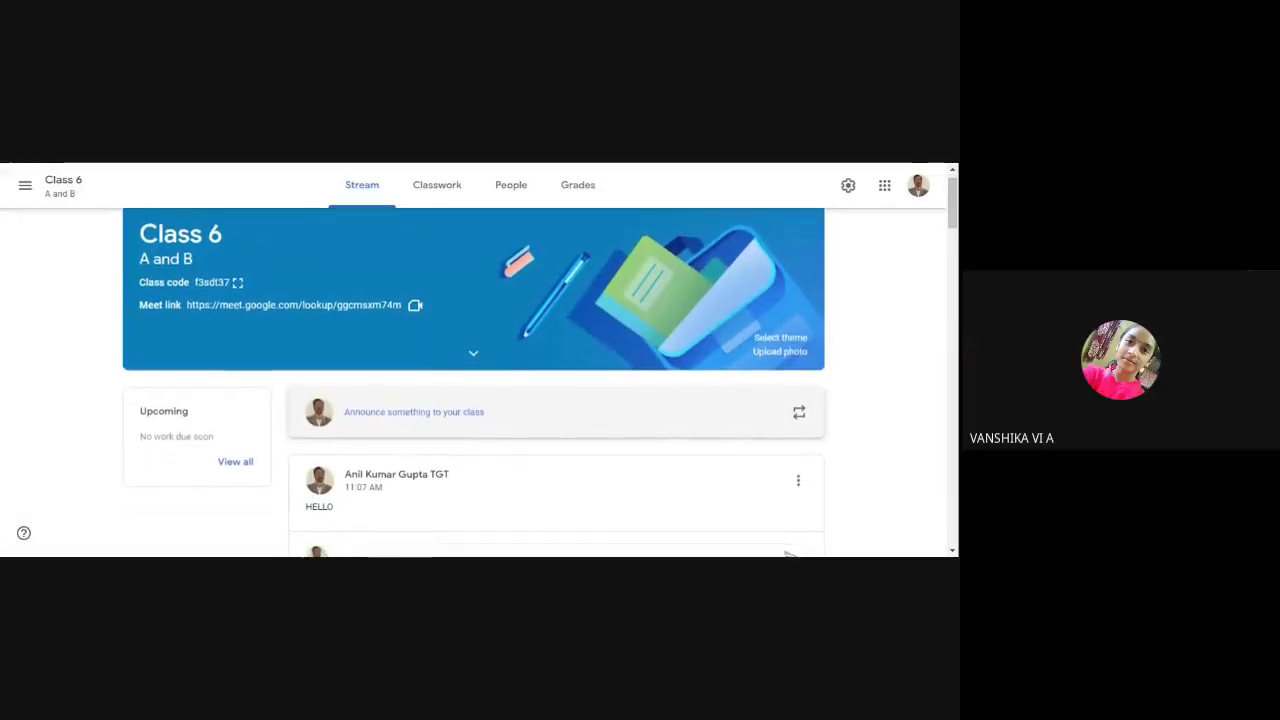
{"action": "scroll", "coordinate": [365, 421], "scroll_direction": "down", "scroll_amount": 3}
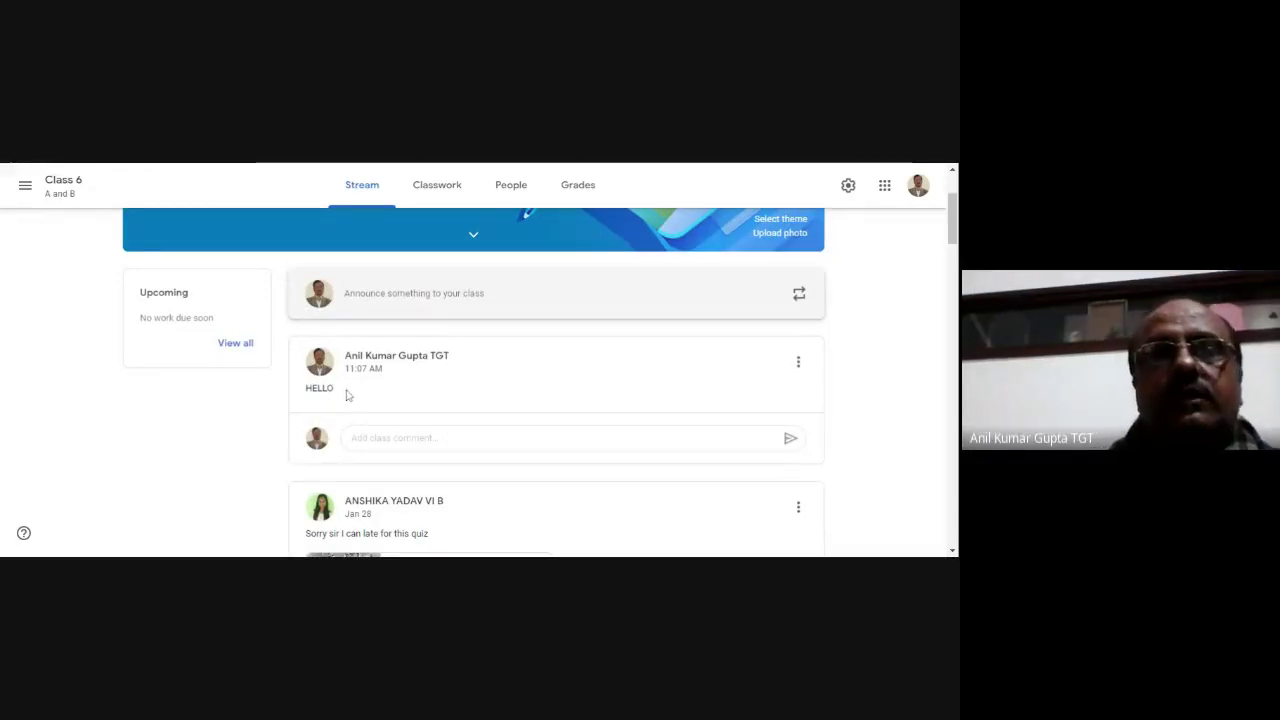
{"action": "left_click", "coordinate": [409, 314]}
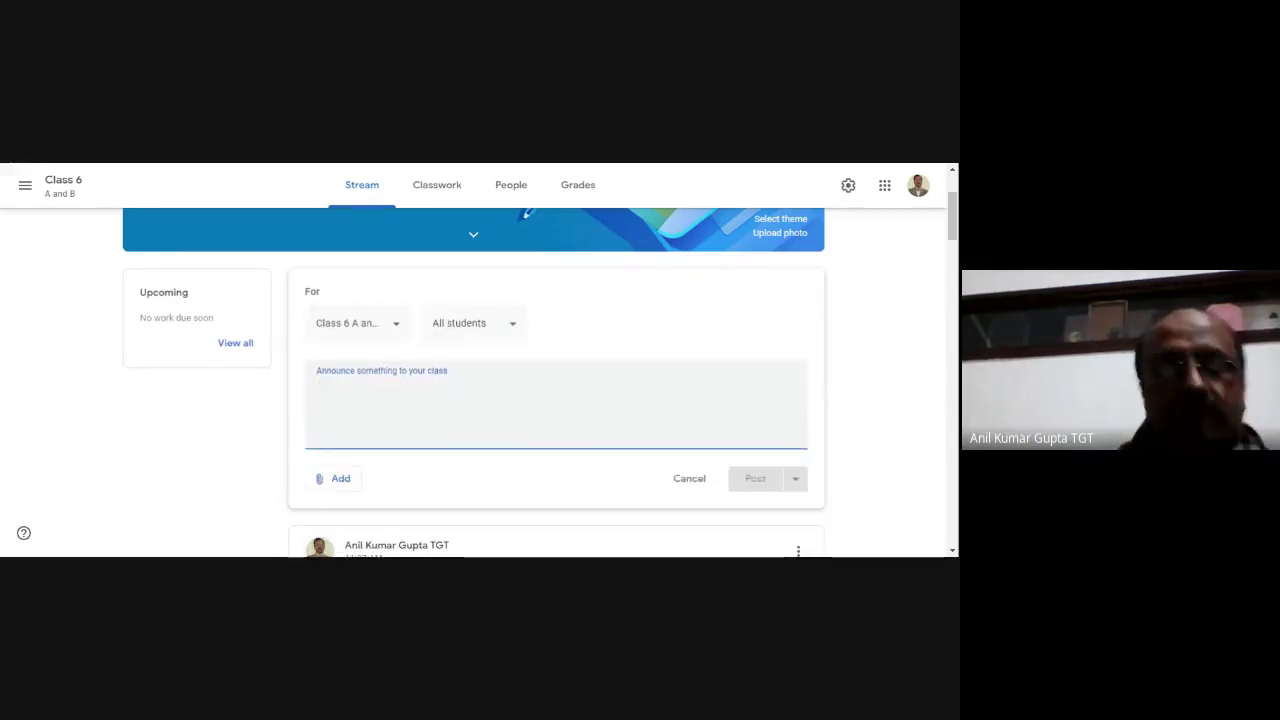
{"action": "type", "text": "DEA"}
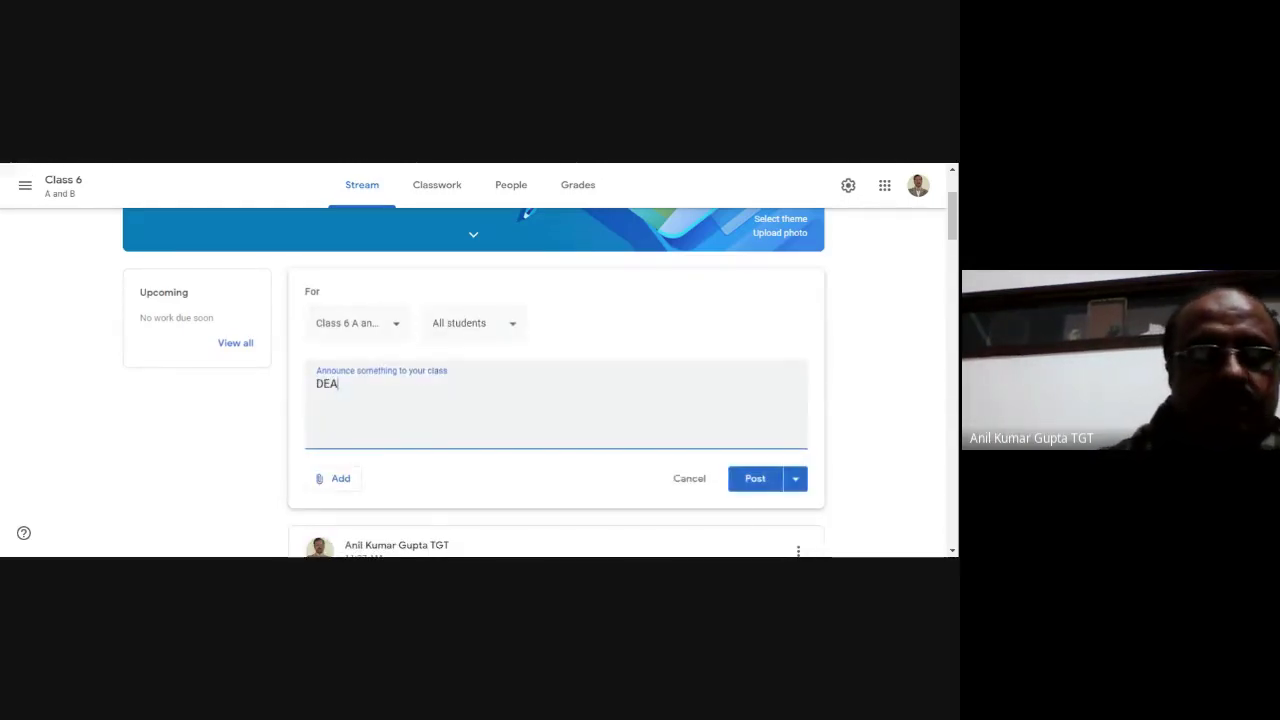
{"action": "type", "text": "R STUUDENTS"}
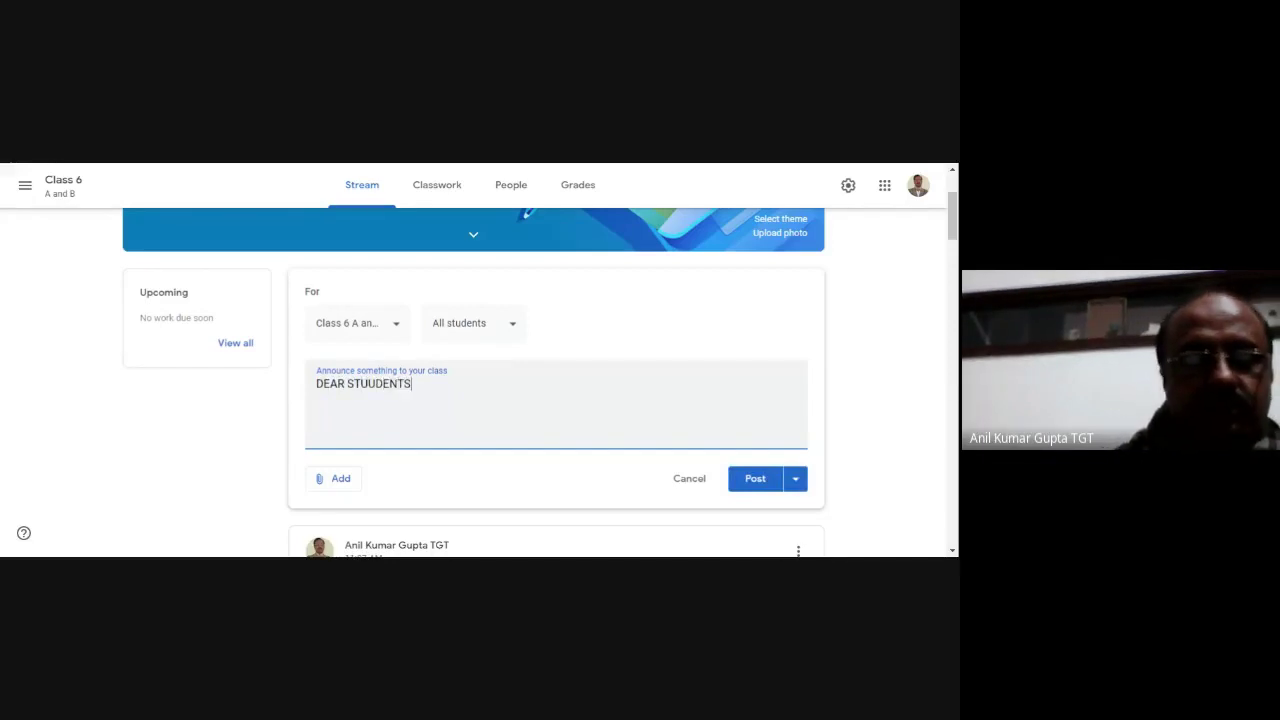
{"action": "type", "text": " VISIT TH"}
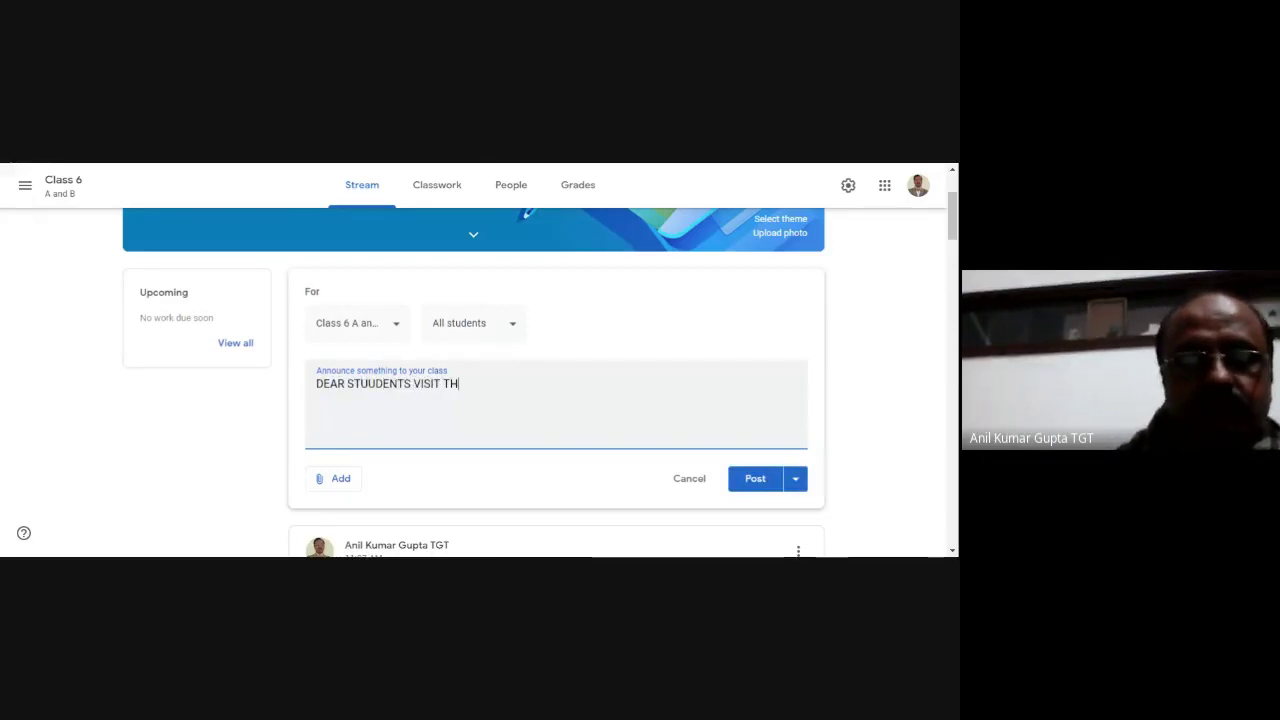
{"action": "type", "text": "IS LINK"}
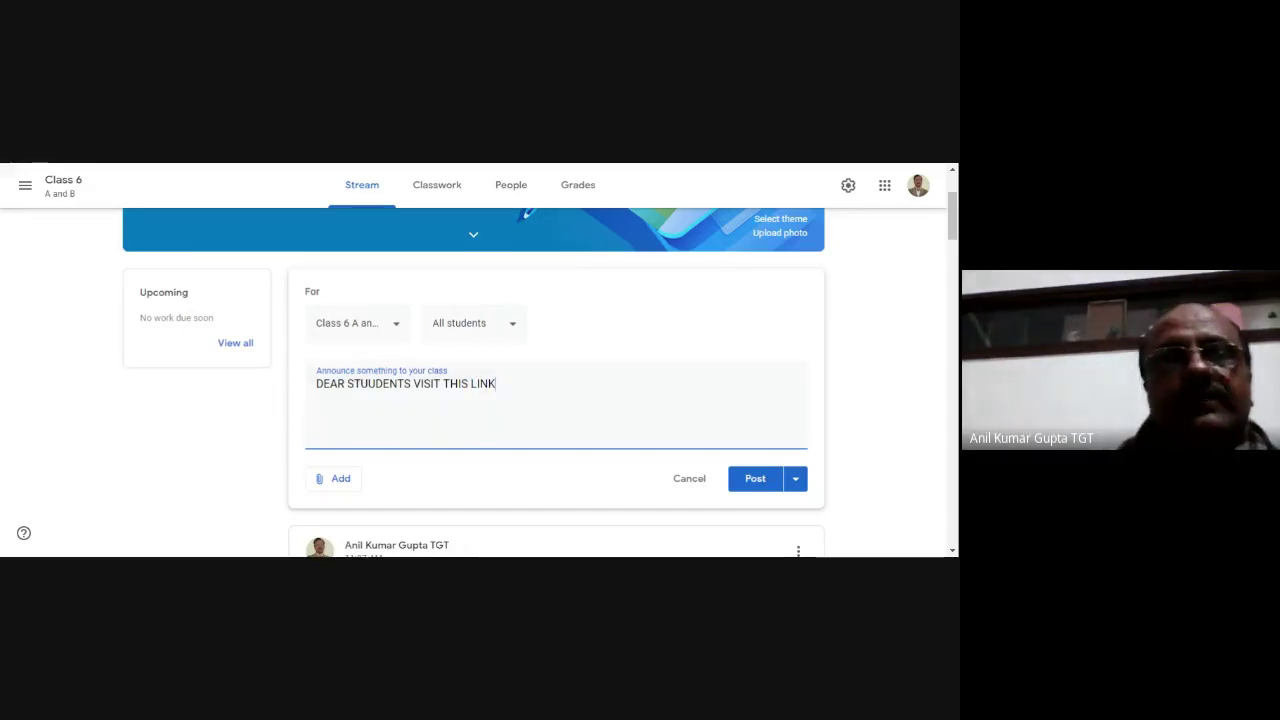
{"action": "left_click", "coordinate": [327, 479]}
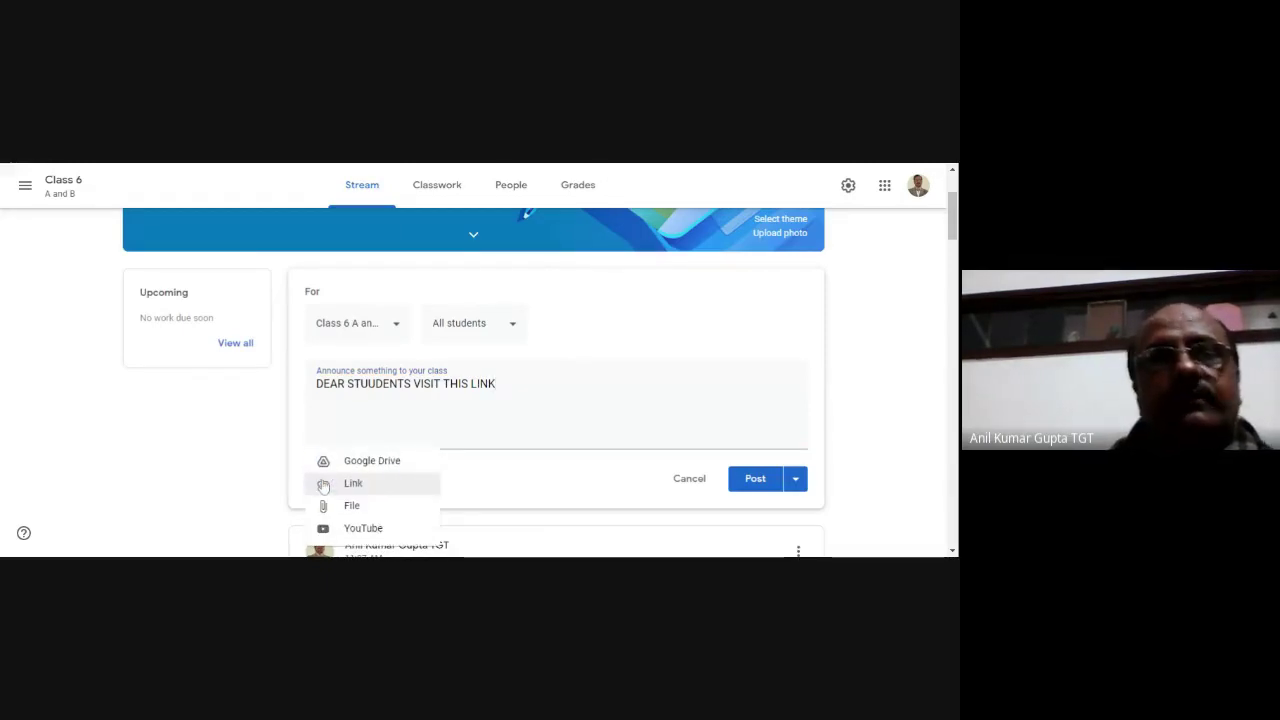
{"action": "left_click", "coordinate": [369, 485]}
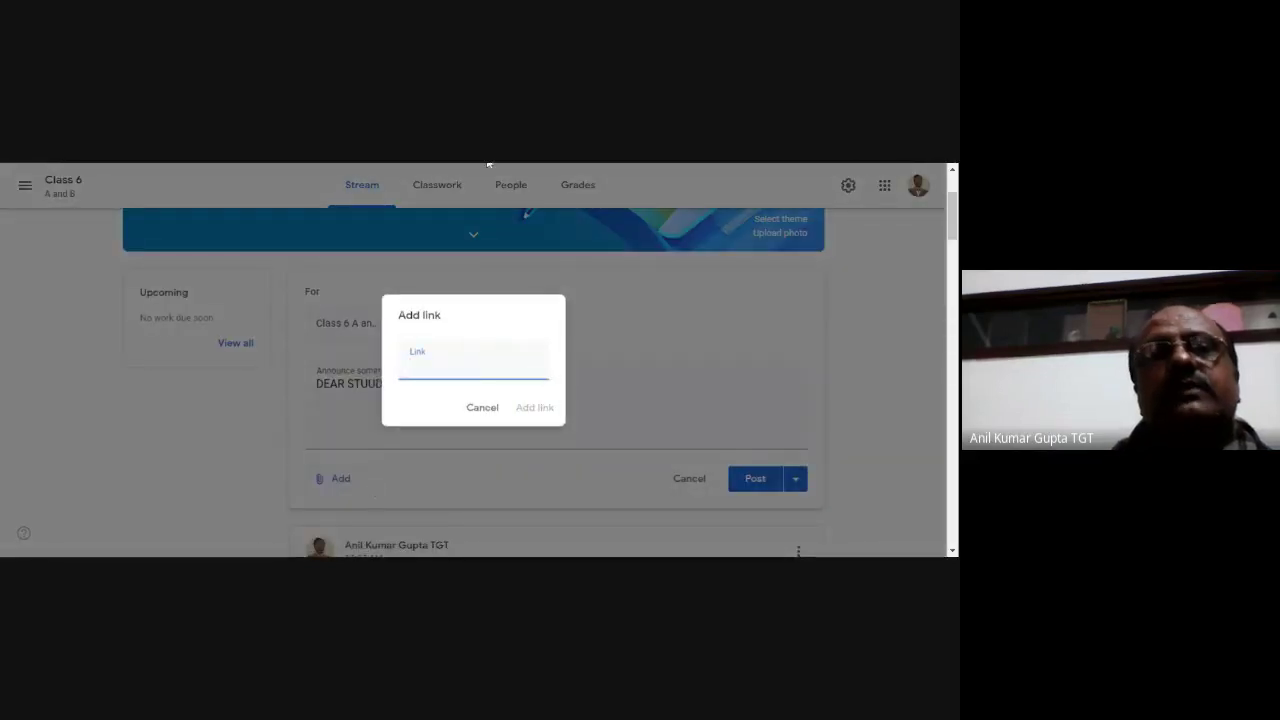
{"action": "left_click", "coordinate": [489, 164]}
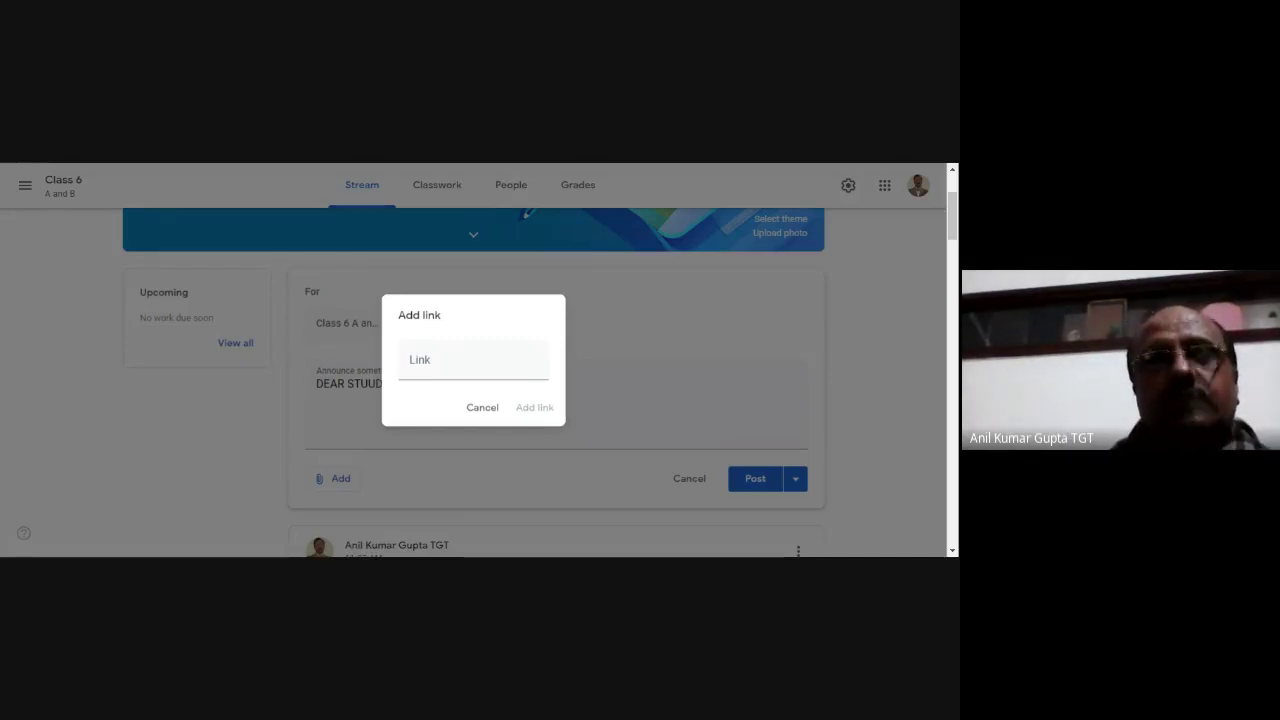
{"action": "left_click", "coordinate": [410, 362]}
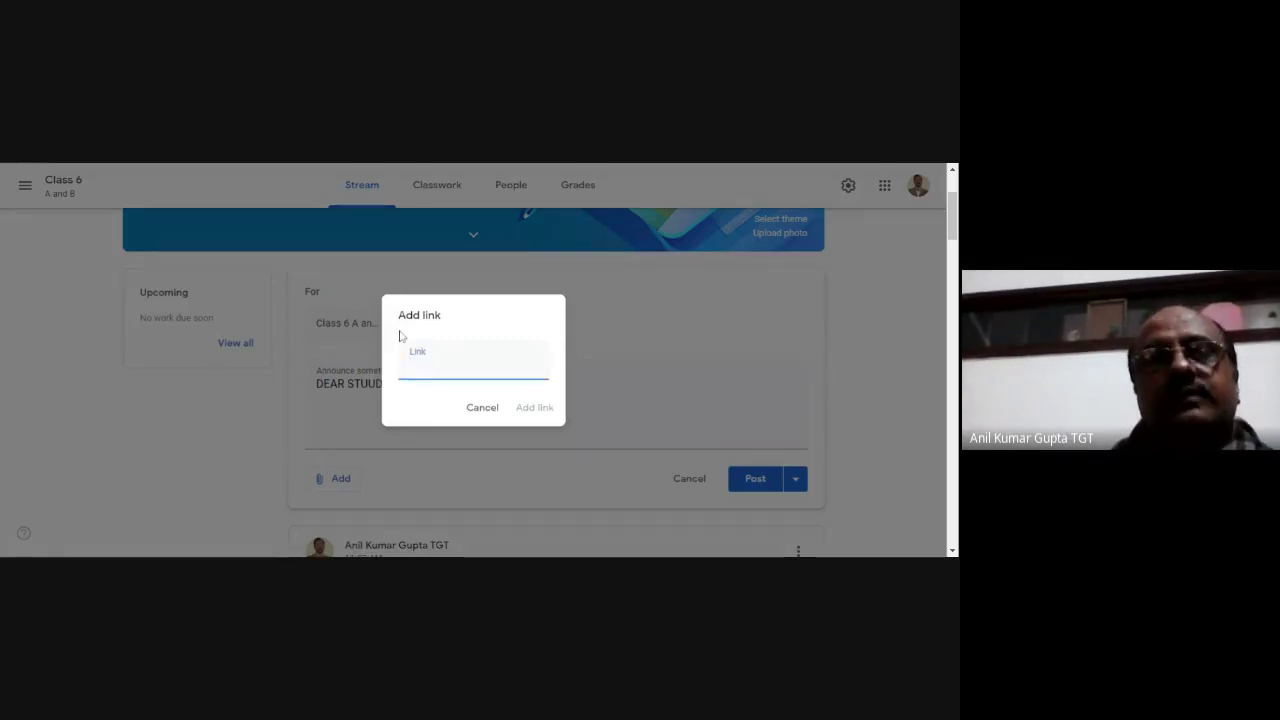
{"action": "key", "text": "ctrl+v"}
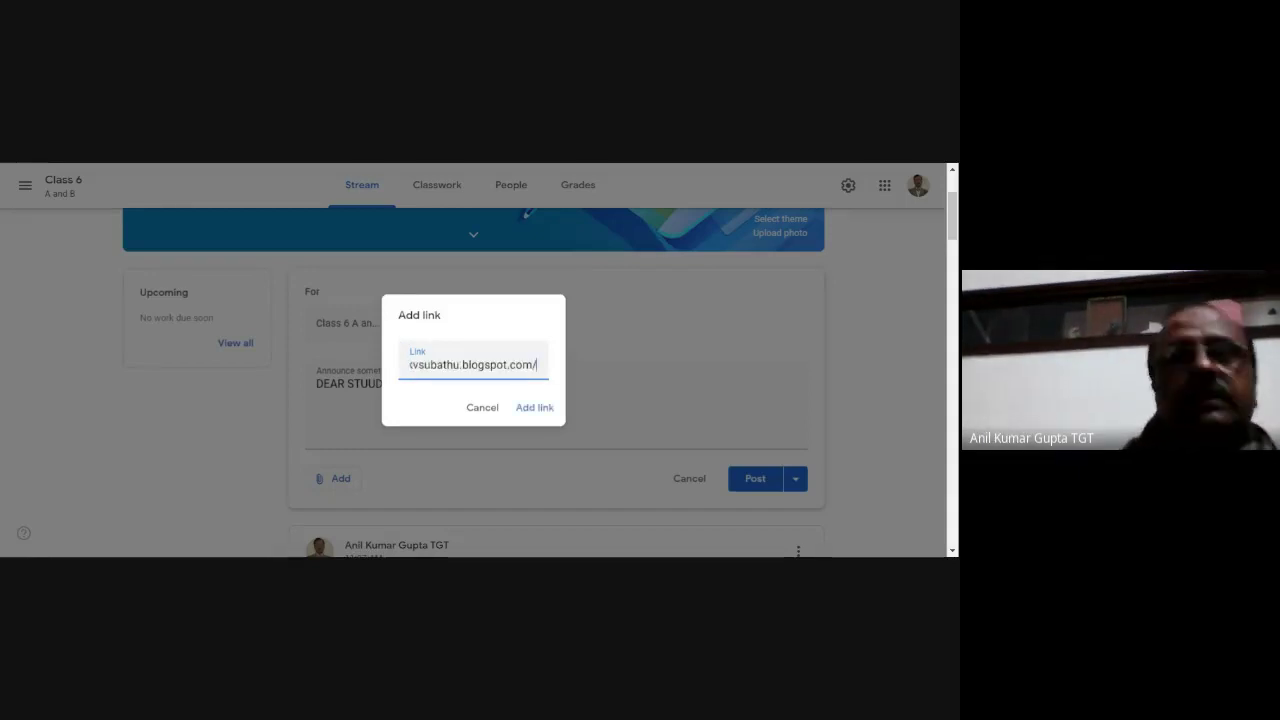
{"action": "left_click", "coordinate": [530, 408]}
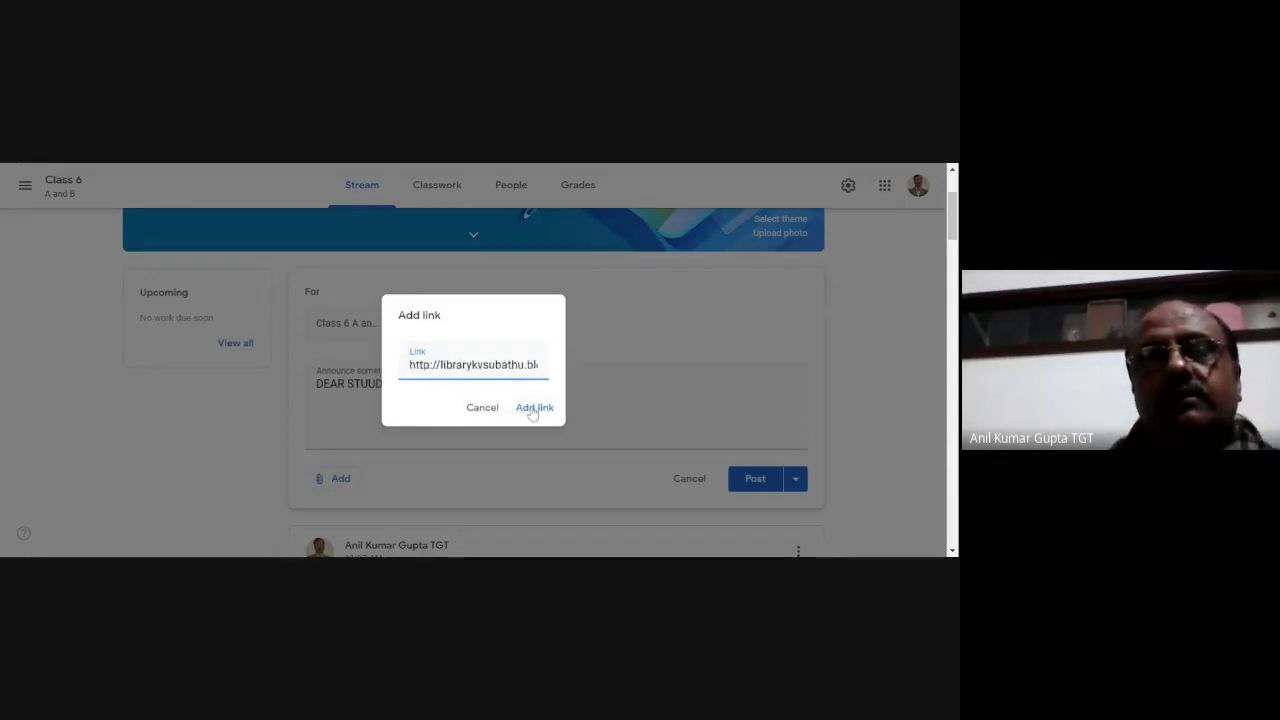
{"action": "scroll", "coordinate": [532, 412], "scroll_direction": "down", "scroll_amount": 3}
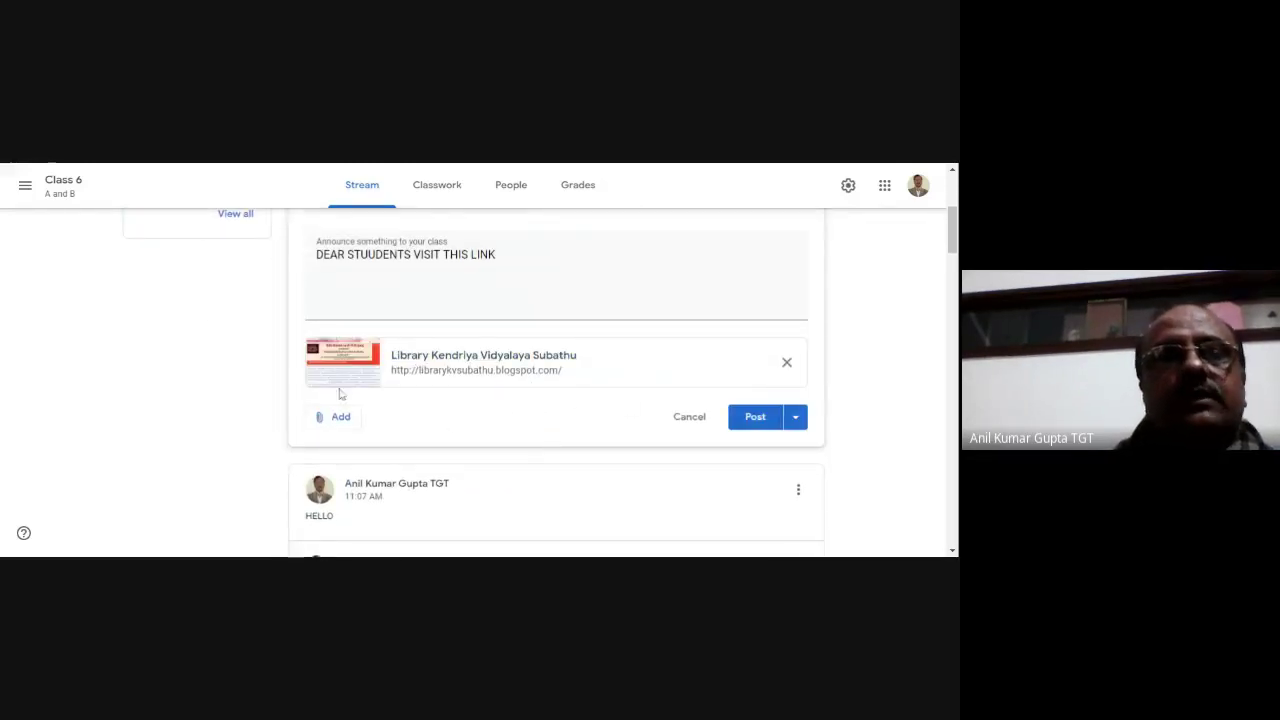
{"action": "left_click", "coordinate": [756, 417]}
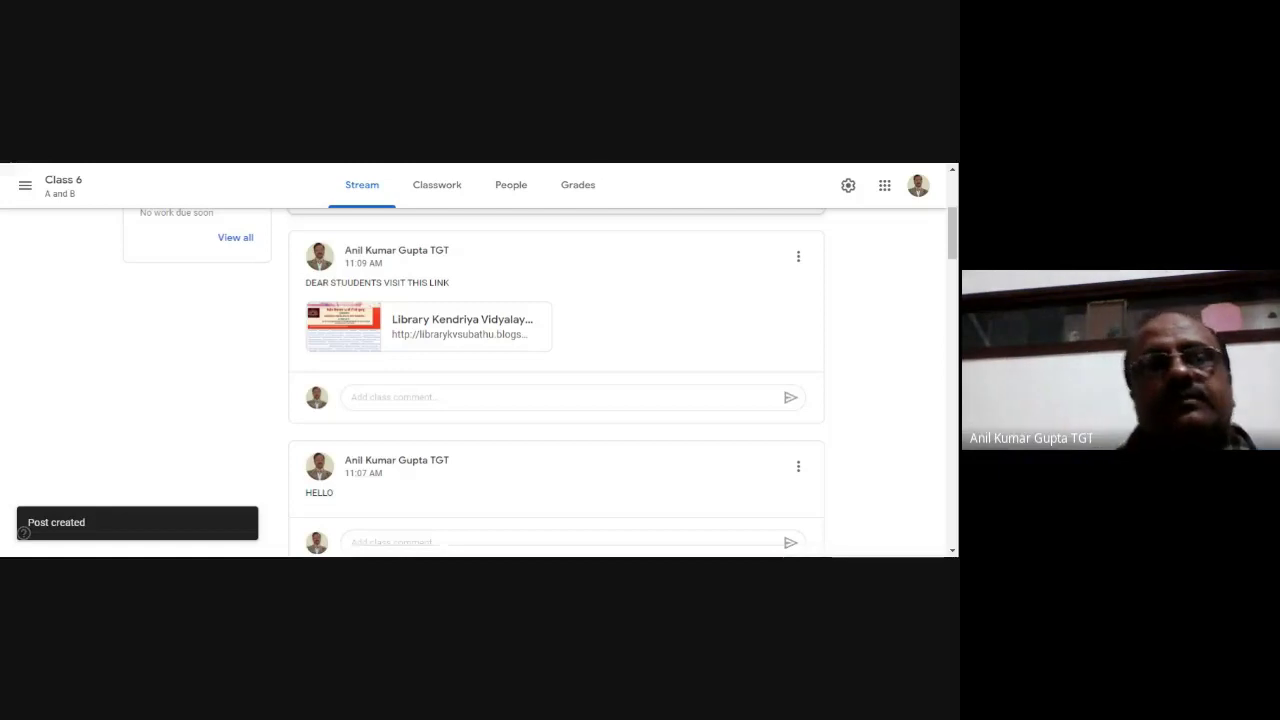
Step: Start another class announcement with the text "PLEASE DOWNLOAD THIS FILE"
{"action": "scroll", "coordinate": [586, 360], "scroll_direction": "up", "scroll_amount": 3}
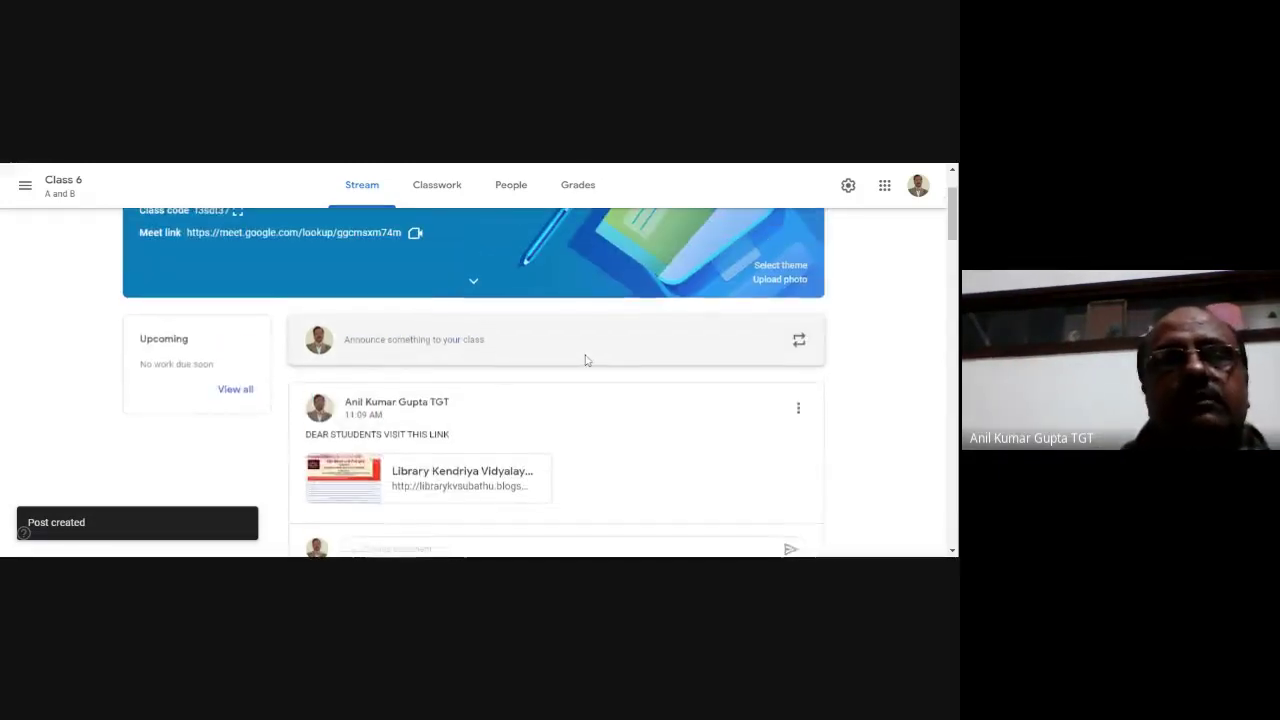
{"action": "left_click", "coordinate": [472, 362]}
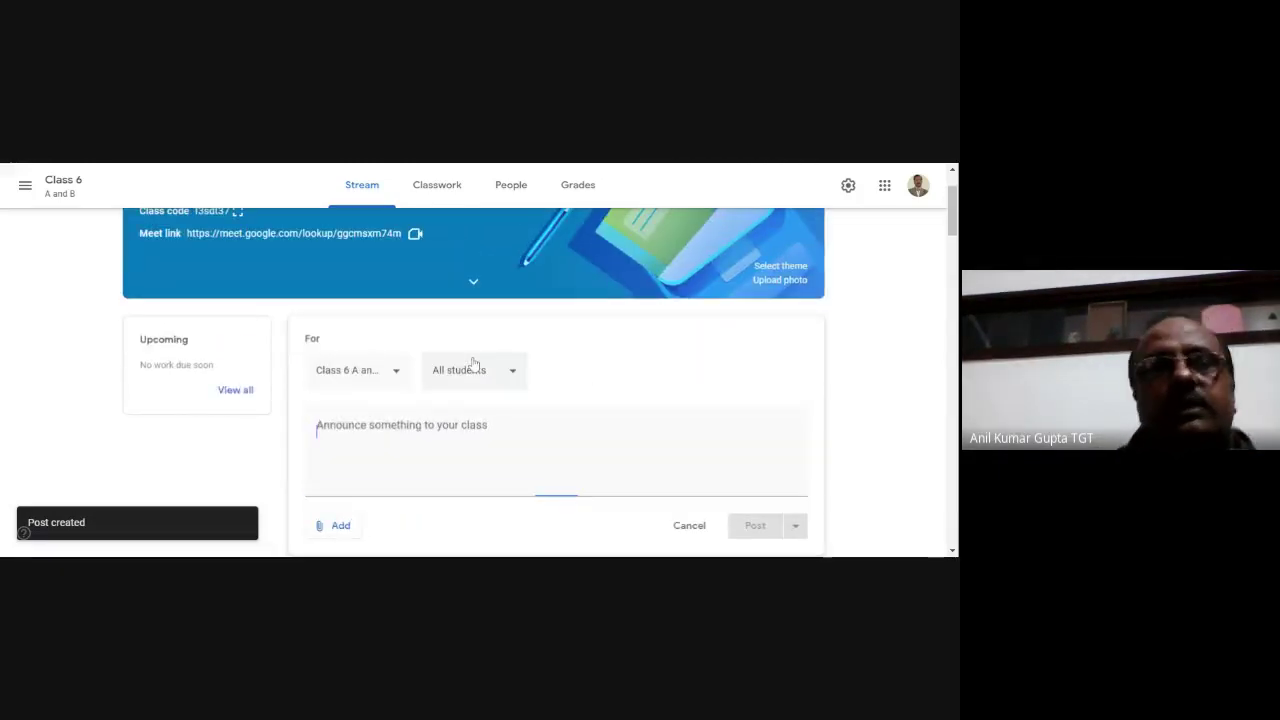
{"action": "type", "text": "PLESE"}
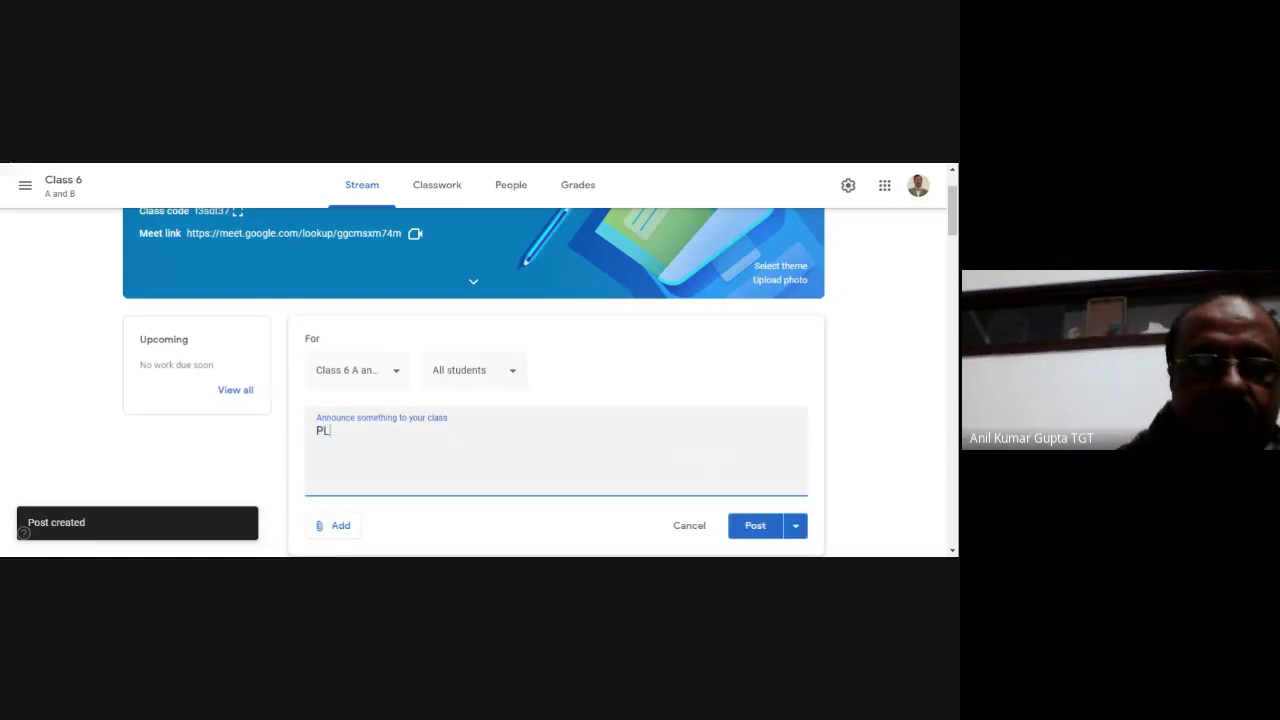
{"action": "key", "text": "BackSpace"}
{"action": "key", "text": "BackSpace"}
{"action": "type", "text": "ASE DOWNLOAD THIS FILE"}
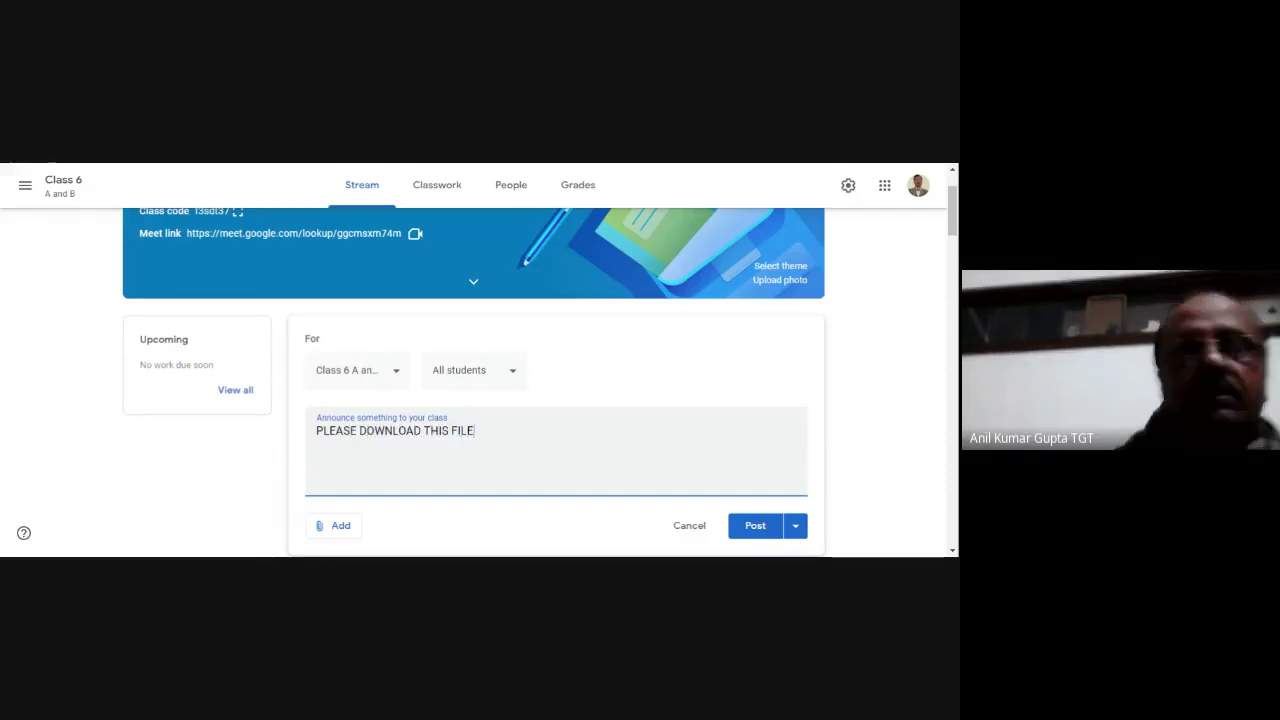
Step: Upload "Class VI e-Content Links (Final).pdf" from the computer as an attachment and post the announcement
{"action": "scroll", "coordinate": [347, 482], "scroll_direction": "down", "scroll_amount": 1}
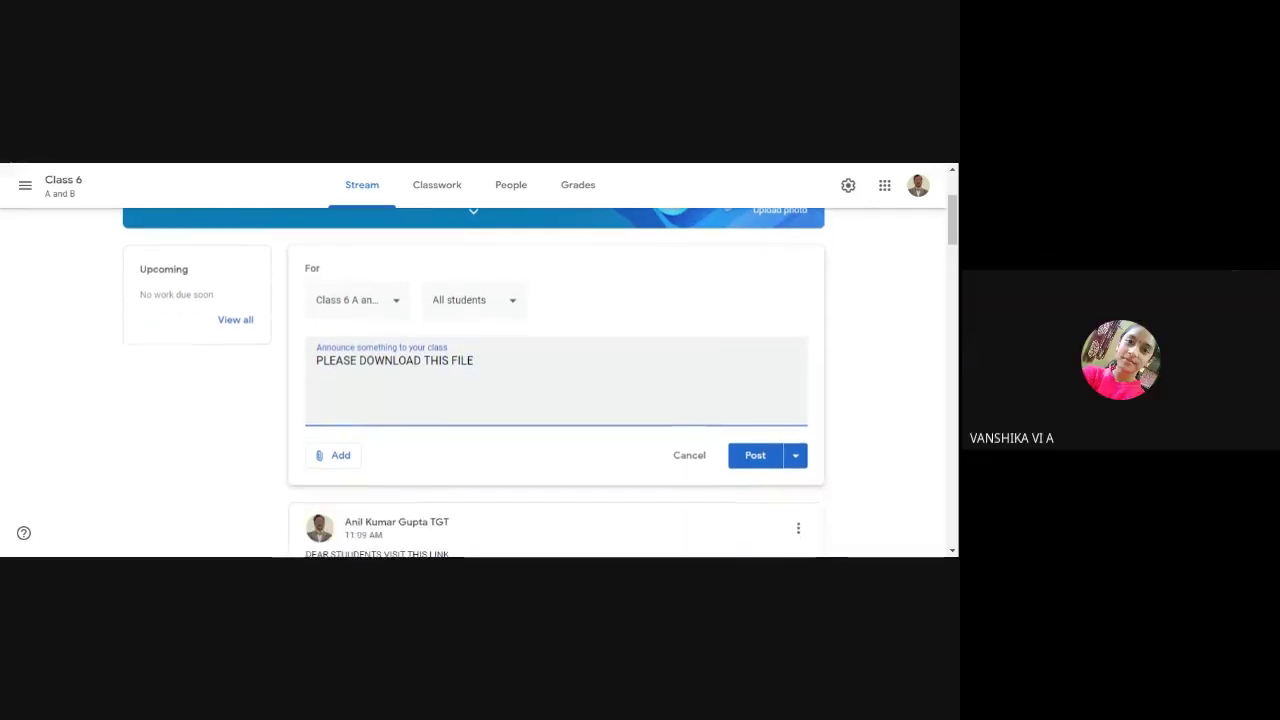
{"action": "left_click", "coordinate": [337, 456]}
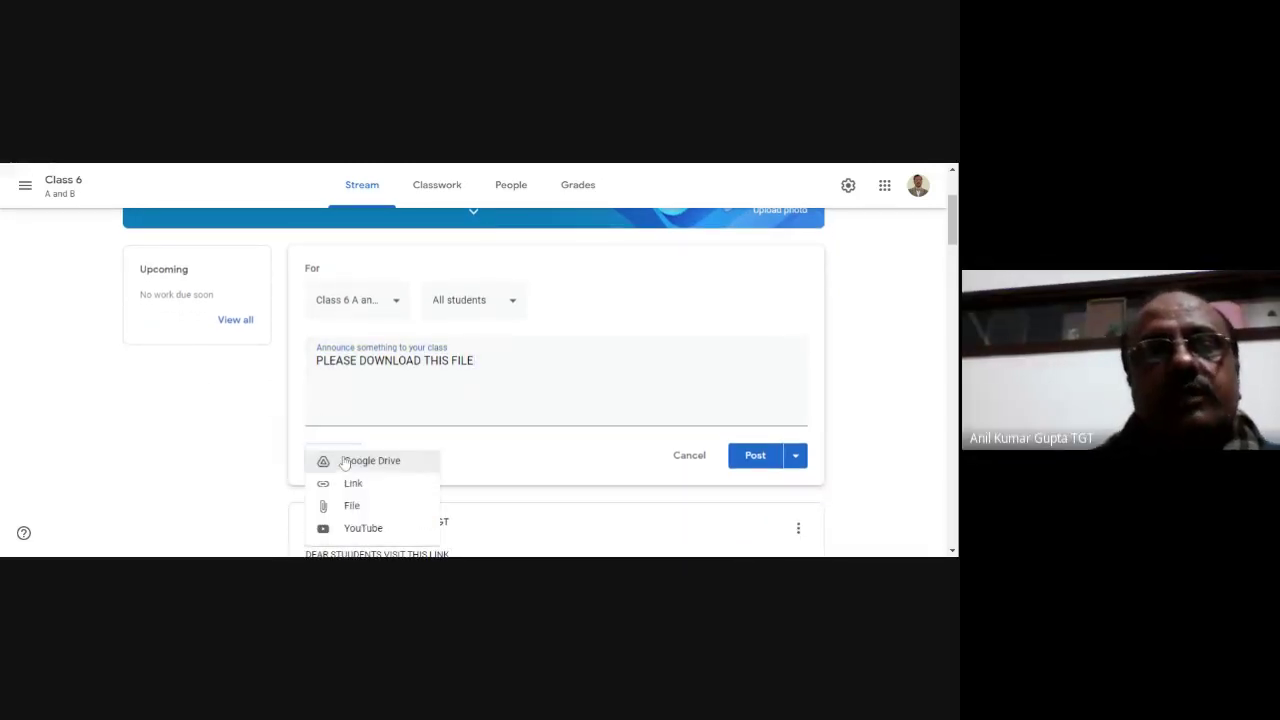
{"action": "left_click", "coordinate": [354, 508]}
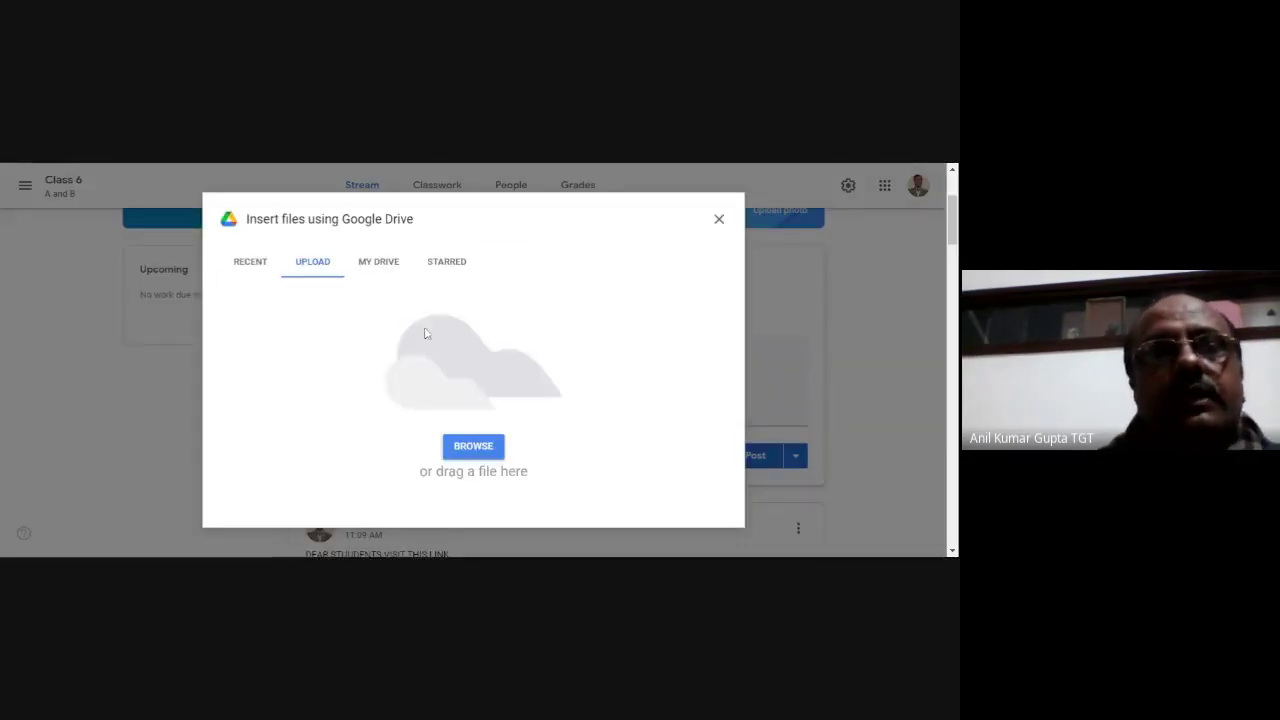
{"action": "left_click", "coordinate": [311, 266]}
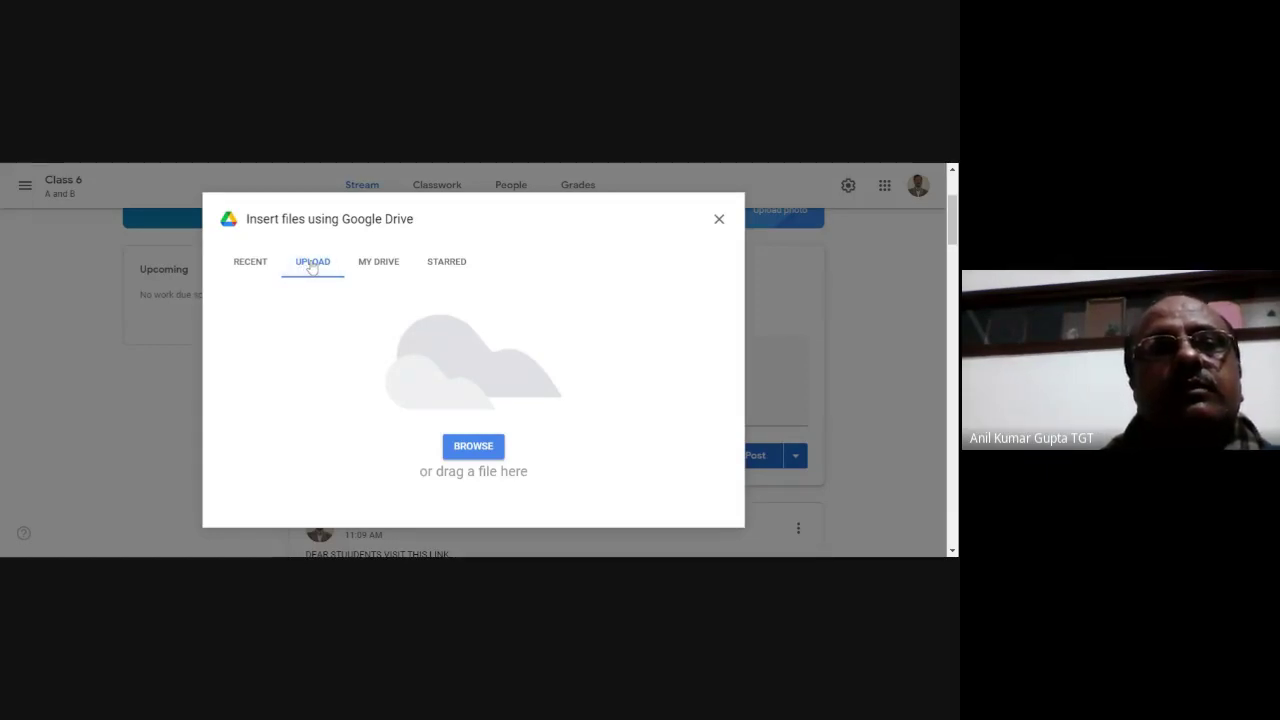
{"action": "left_click", "coordinate": [476, 450]}
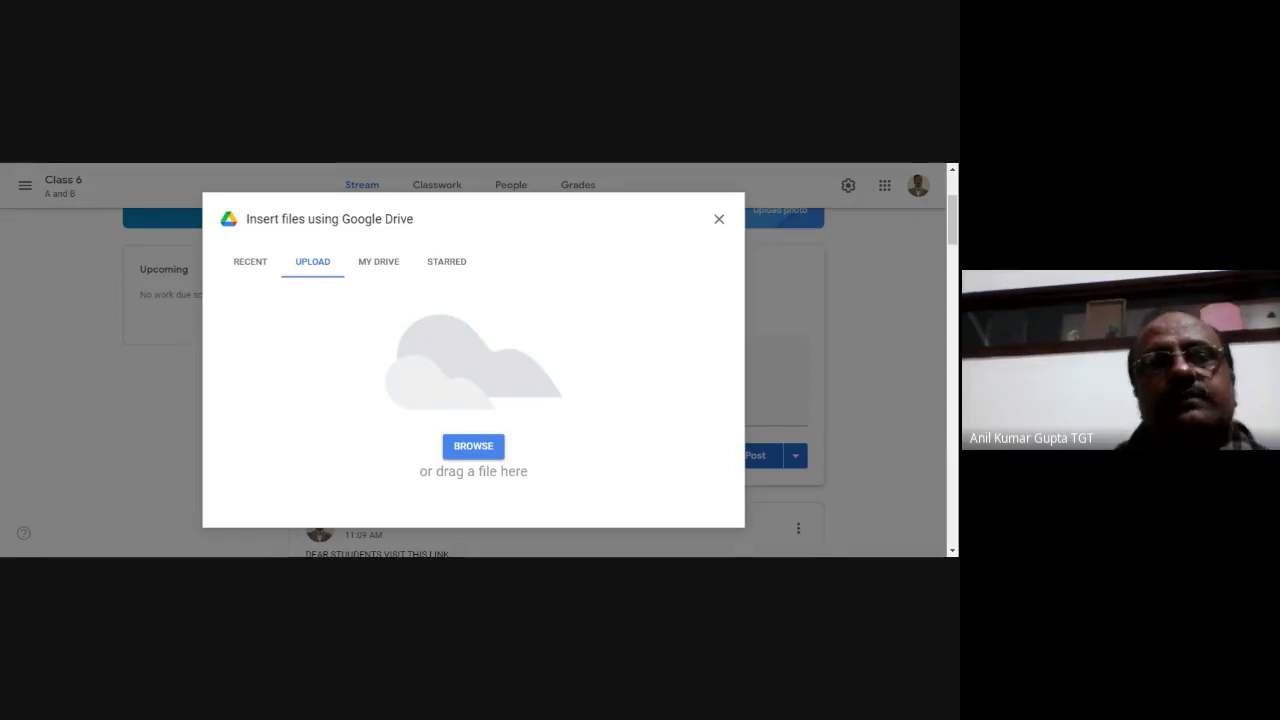
{"action": "left_click", "coordinate": [583, 446]}
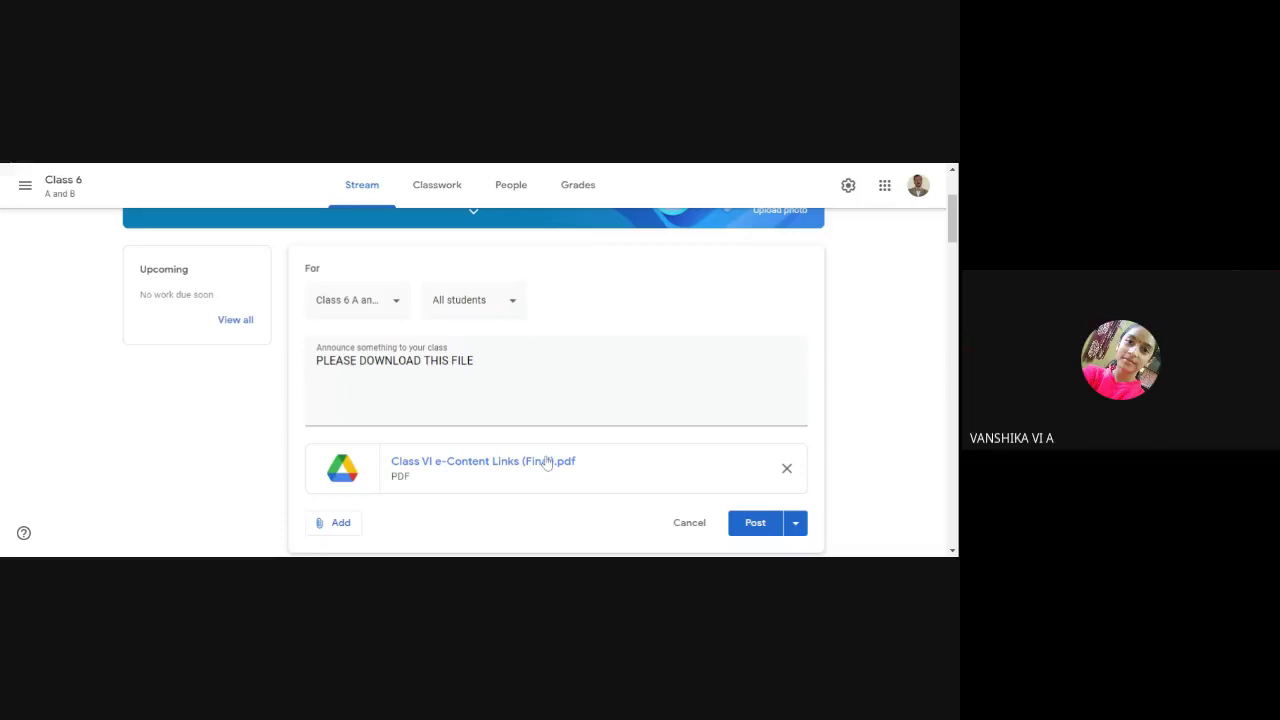
{"action": "scroll", "coordinate": [547, 462], "scroll_direction": "down", "scroll_amount": 1}
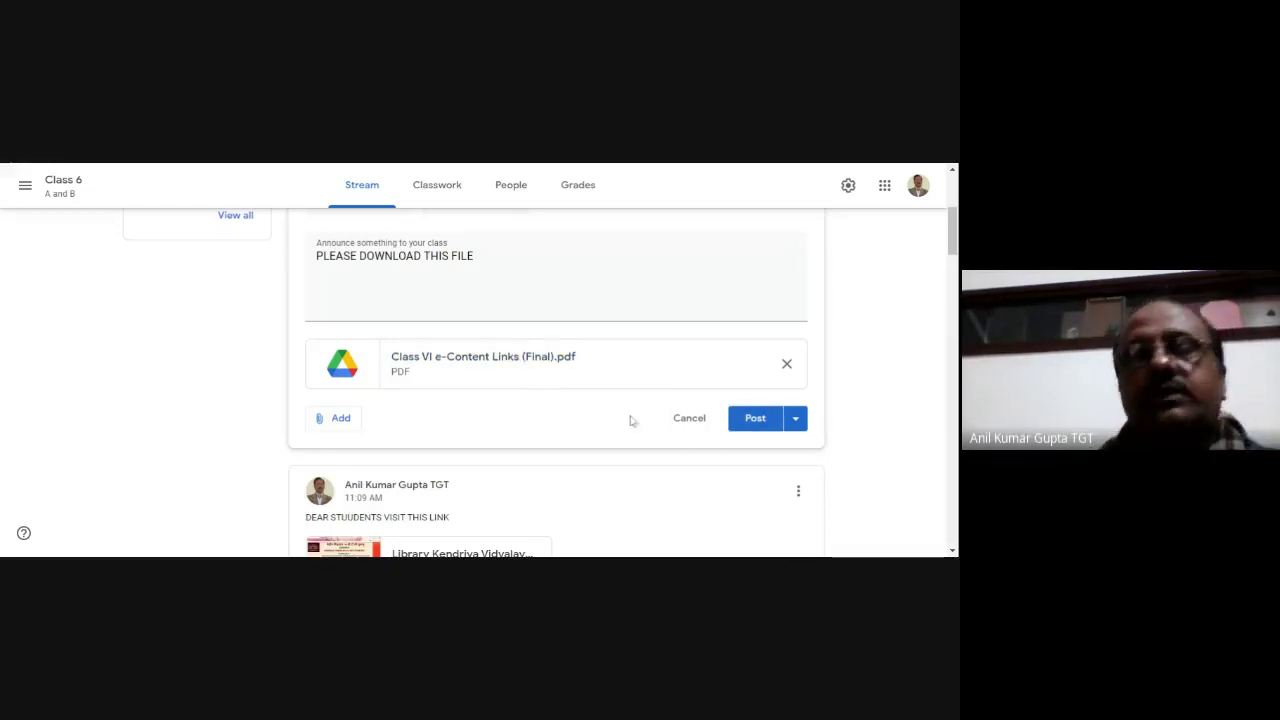
{"action": "left_click", "coordinate": [752, 425]}
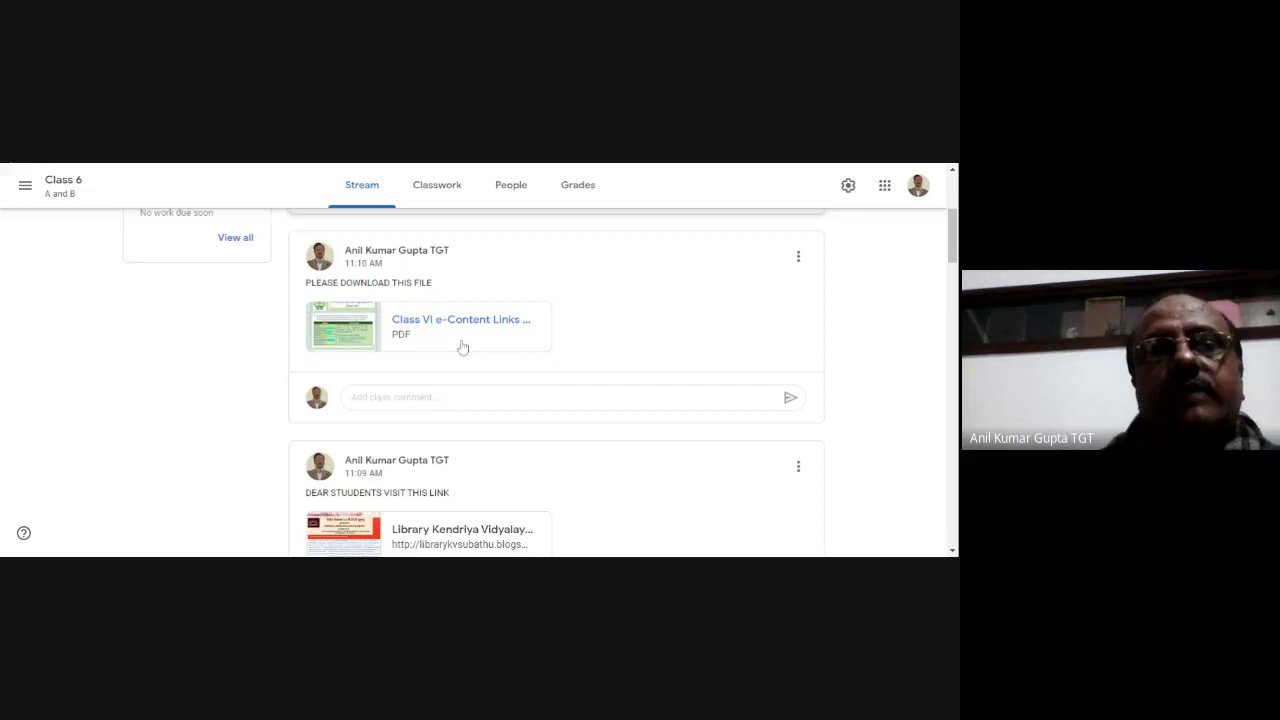
Step: Start a new announcement for the class and choose to attach a file from Google Drive
{"action": "scroll", "coordinate": [462, 347], "scroll_direction": "down", "scroll_amount": 3}
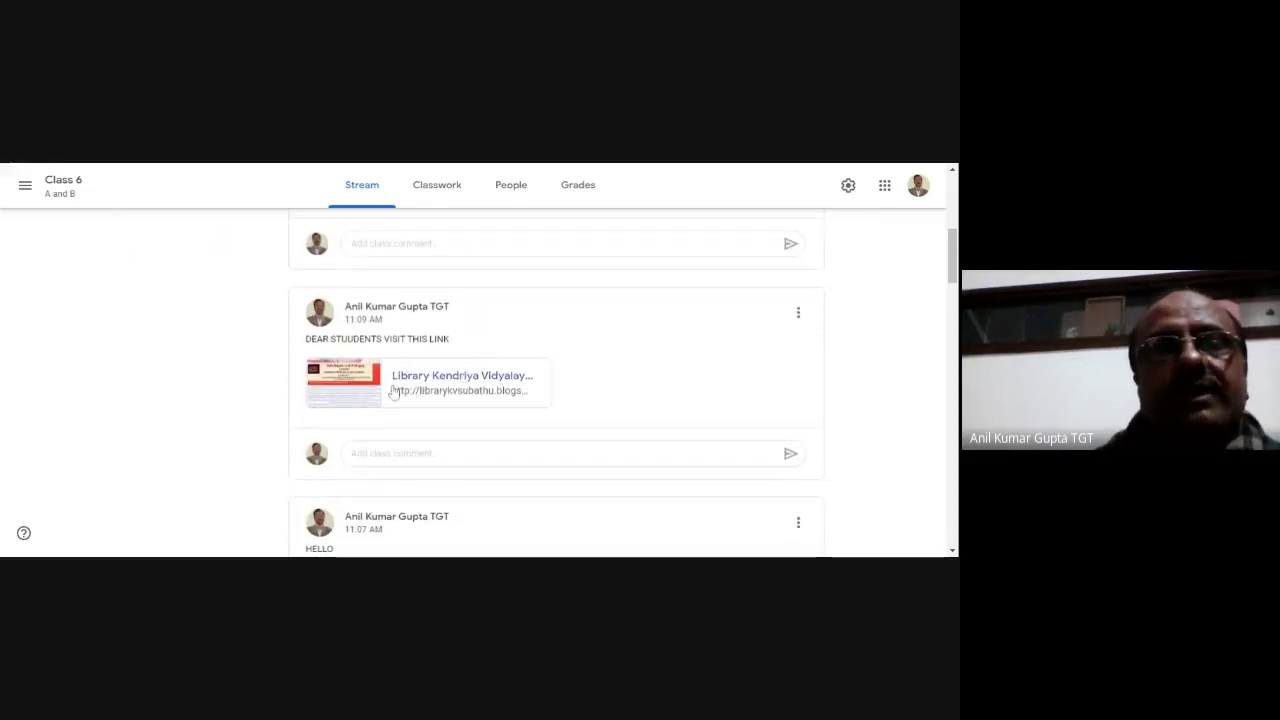
{"action": "scroll", "coordinate": [393, 392], "scroll_direction": "down", "scroll_amount": 3}
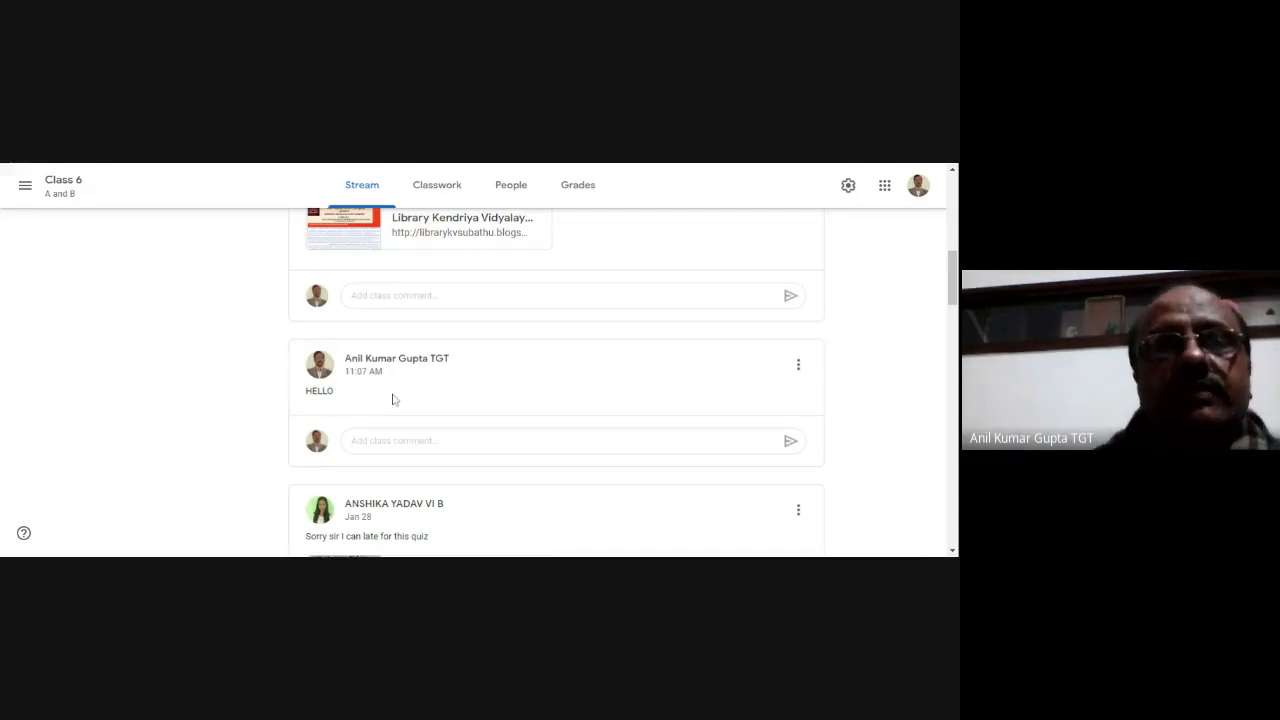
{"action": "scroll", "coordinate": [393, 399], "scroll_direction": "up", "scroll_amount": 10}
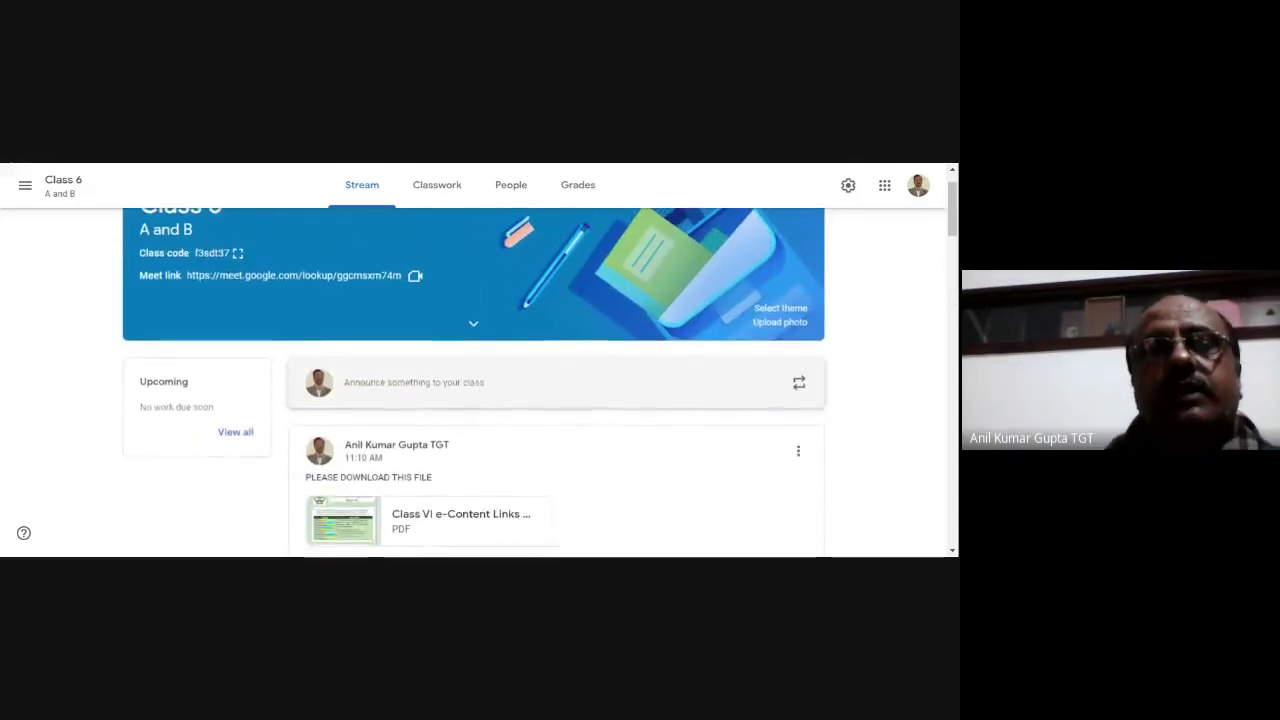
{"action": "left_click", "coordinate": [417, 406]}
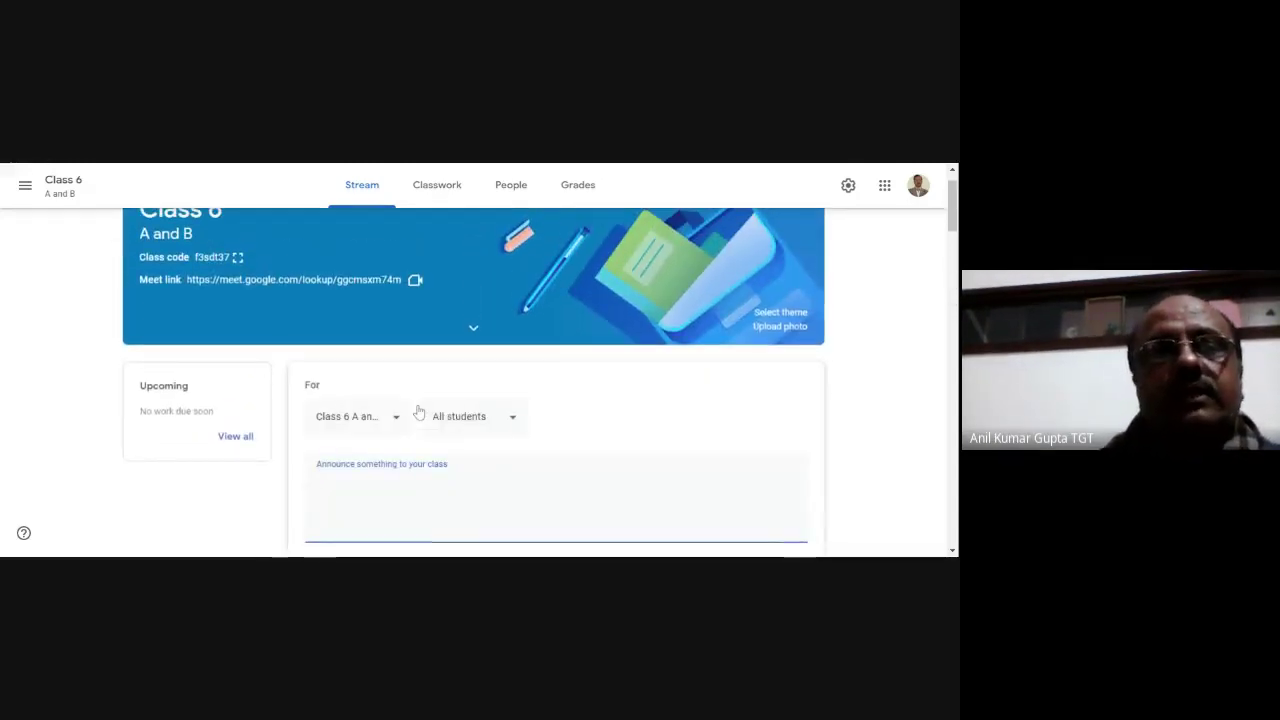
{"action": "scroll", "coordinate": [419, 412], "scroll_direction": "down", "scroll_amount": 3}
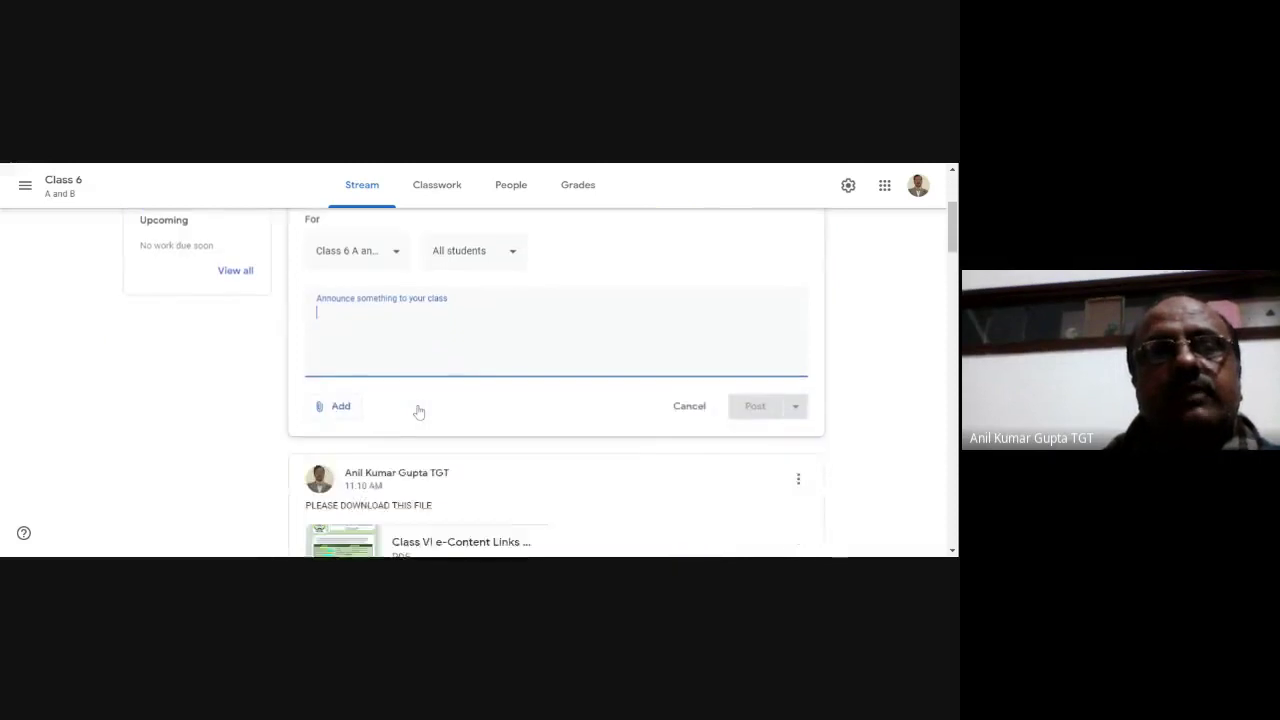
{"action": "left_click", "coordinate": [338, 391]}
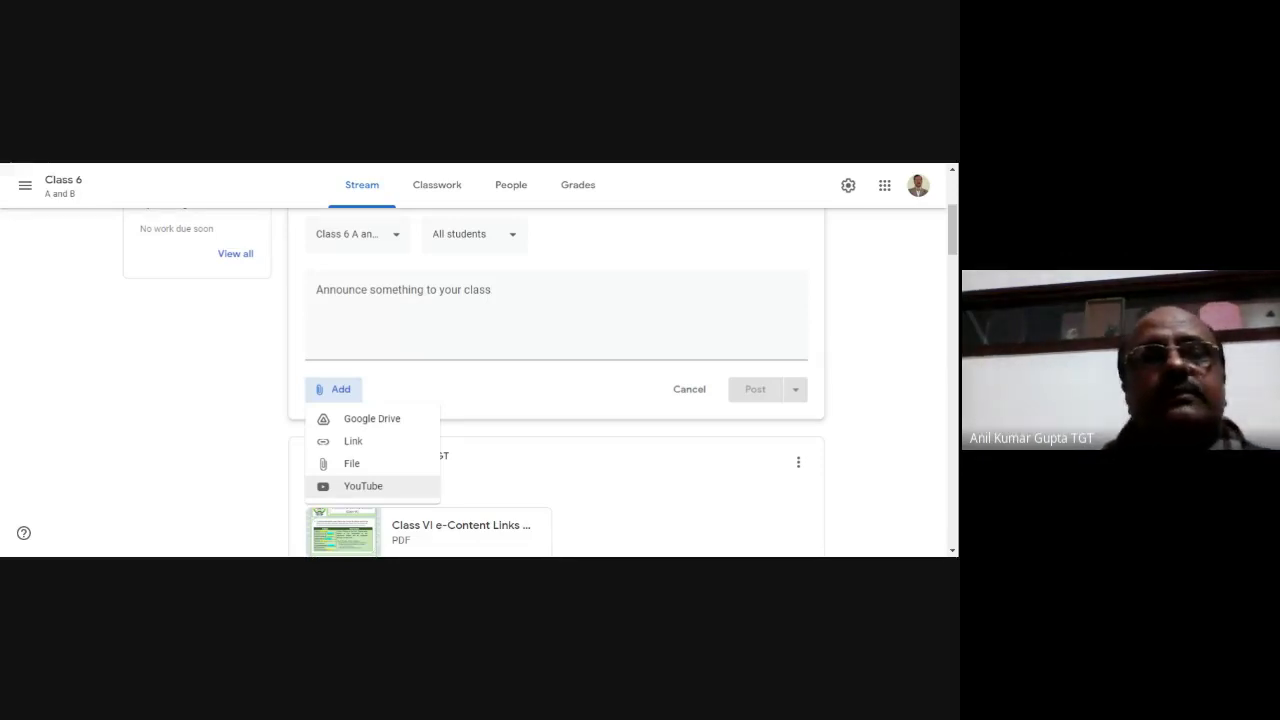
{"action": "left_click", "coordinate": [383, 425]}
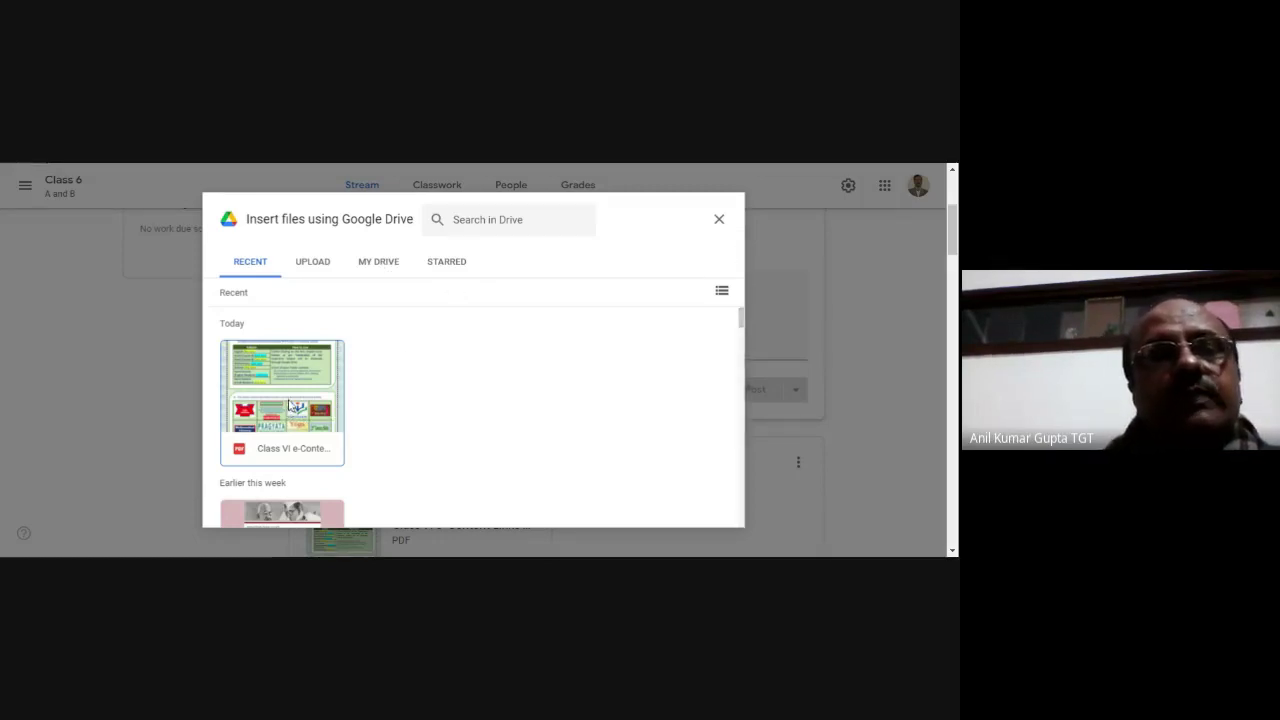
Step: Attach the video "HOW TO SEARCH INFORMATION FROM A BLOG/WEBSITE" from the recent Google Drive files to the announcement
{"action": "scroll", "coordinate": [289, 404], "scroll_direction": "down", "scroll_amount": 1}
{"action": "scroll", "coordinate": [287, 403], "scroll_direction": "down", "scroll_amount": 1}
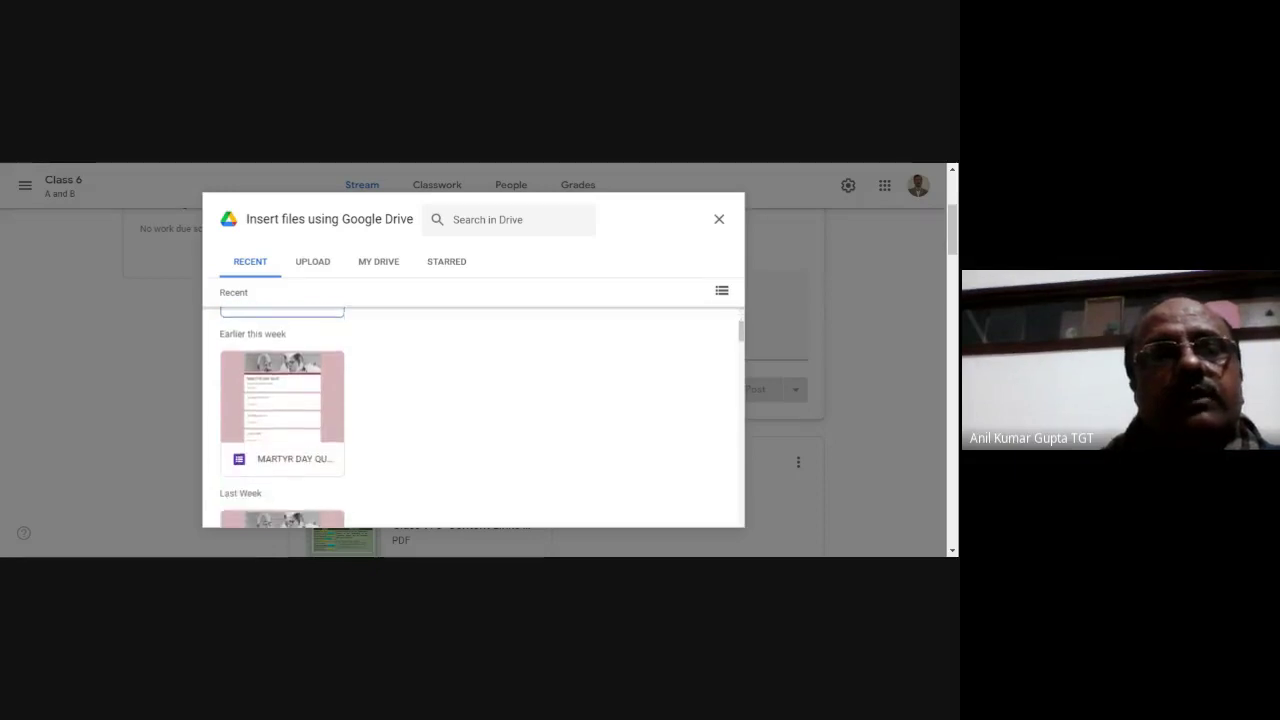
{"action": "scroll", "coordinate": [287, 403], "scroll_direction": "down", "scroll_amount": 1}
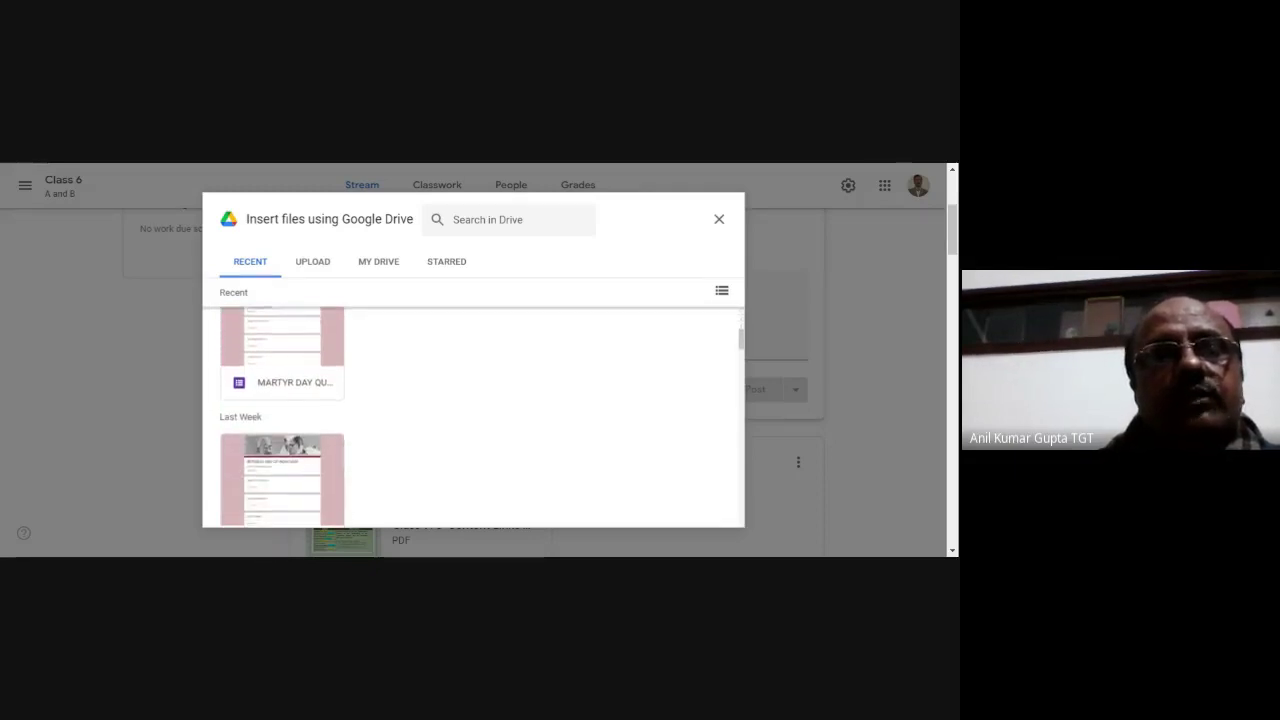
{"action": "scroll", "coordinate": [294, 385], "scroll_direction": "down", "scroll_amount": 2}
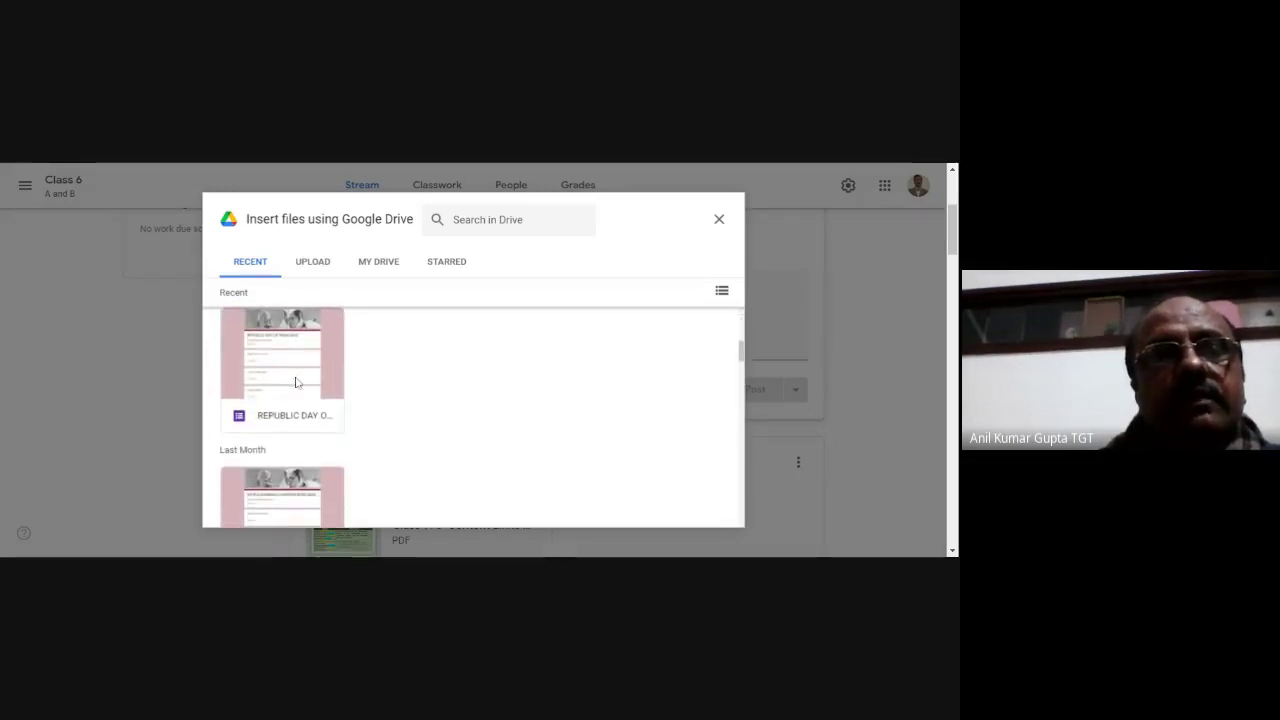
{"action": "scroll", "coordinate": [295, 408], "scroll_direction": "down", "scroll_amount": 3}
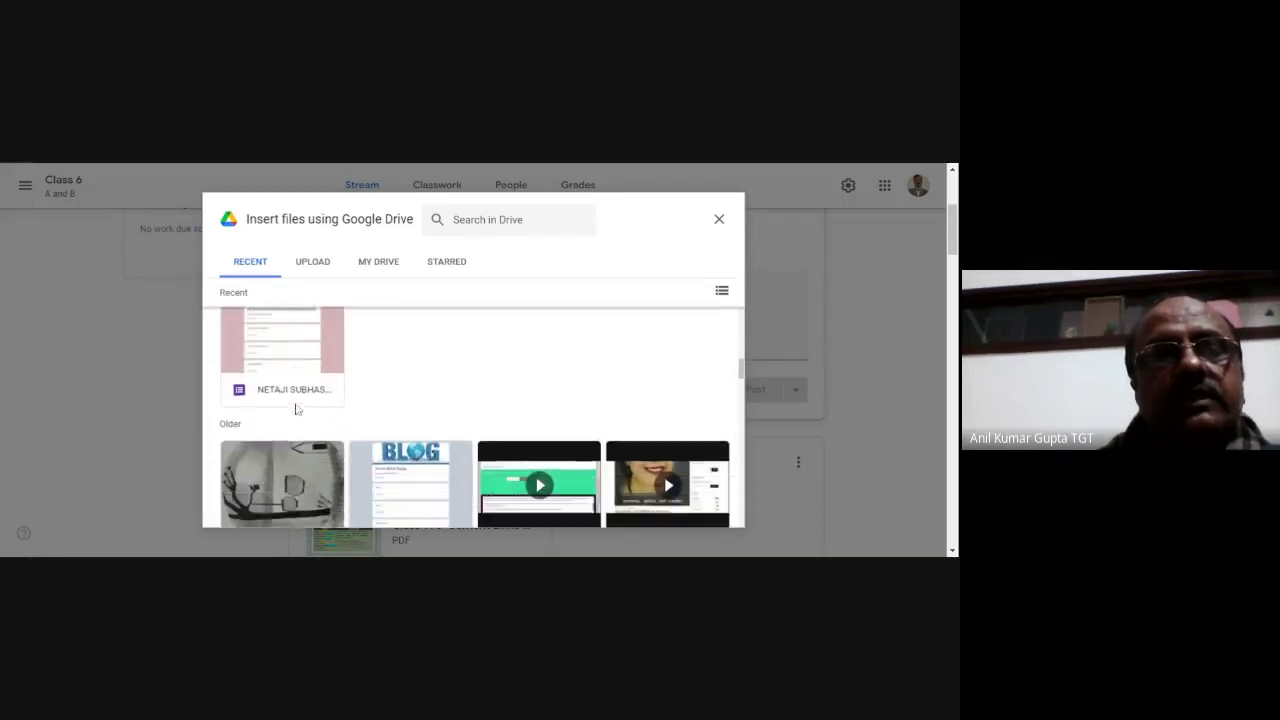
{"action": "scroll", "coordinate": [296, 408], "scroll_direction": "down", "scroll_amount": 1}
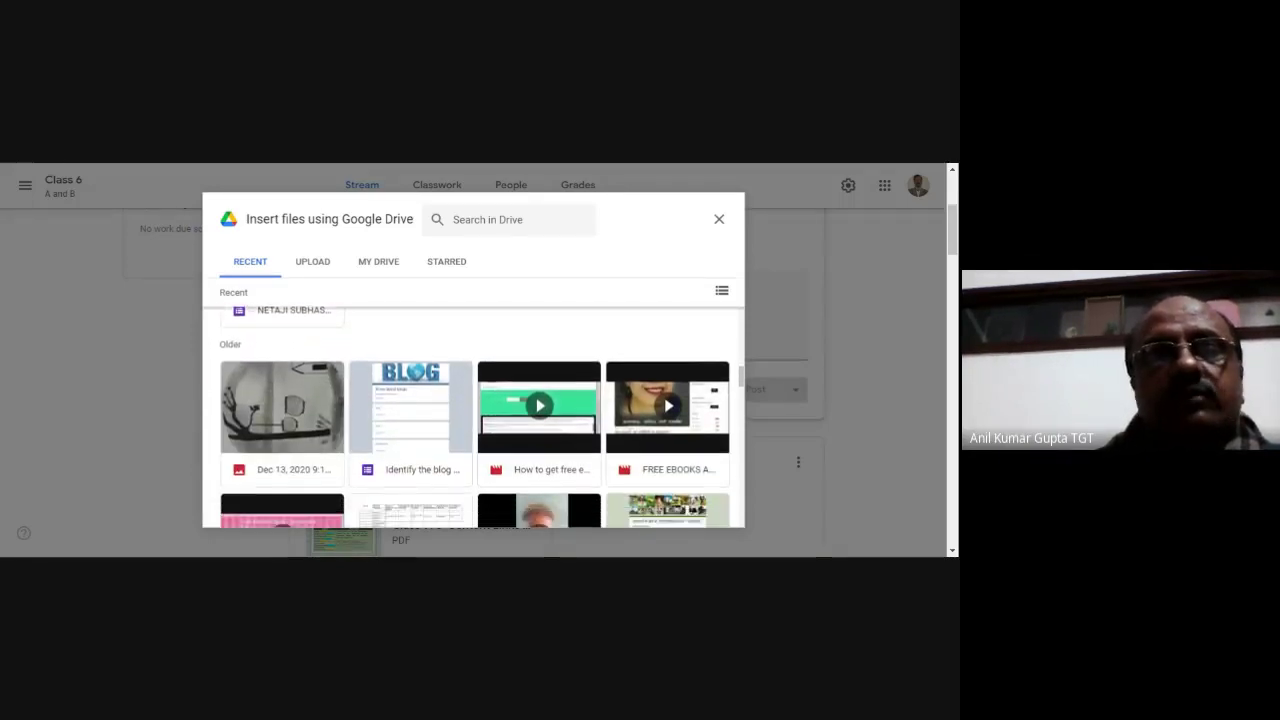
{"action": "scroll", "coordinate": [475, 416], "scroll_direction": "down", "scroll_amount": 1}
{"action": "scroll", "coordinate": [475, 416], "scroll_direction": "down", "scroll_amount": 1}
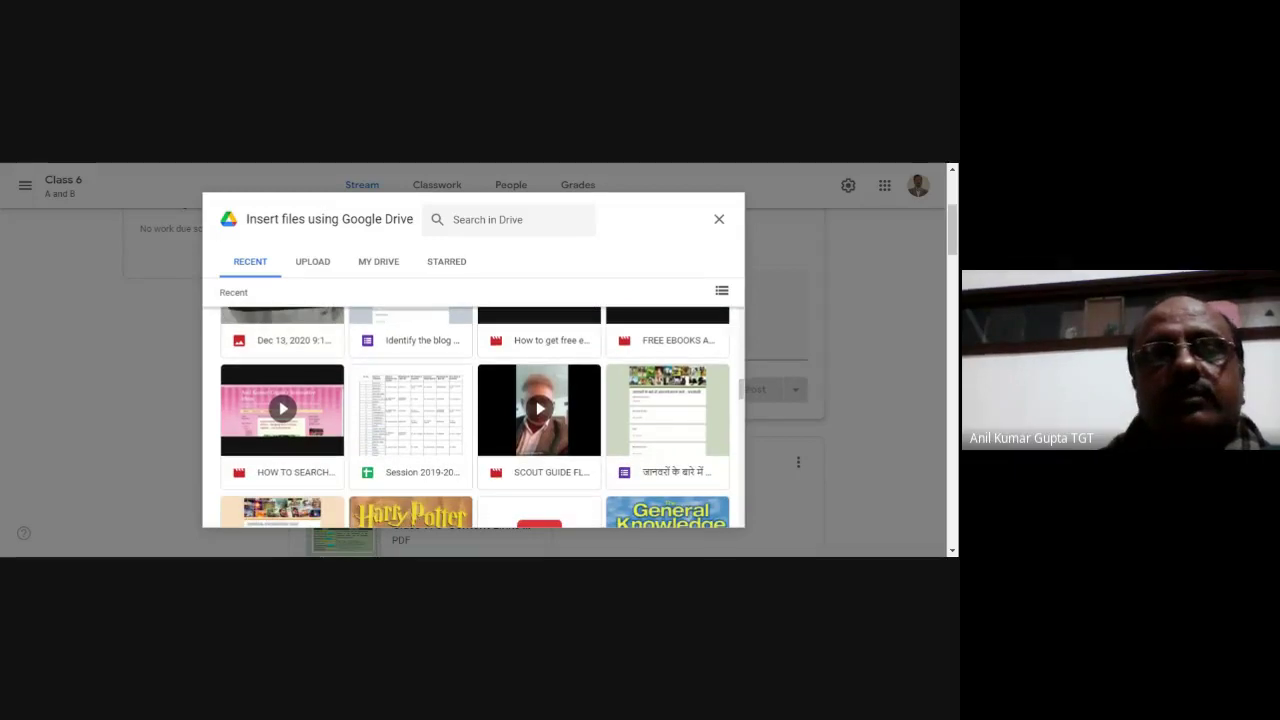
{"action": "scroll", "coordinate": [475, 417], "scroll_direction": "down", "scroll_amount": 1}
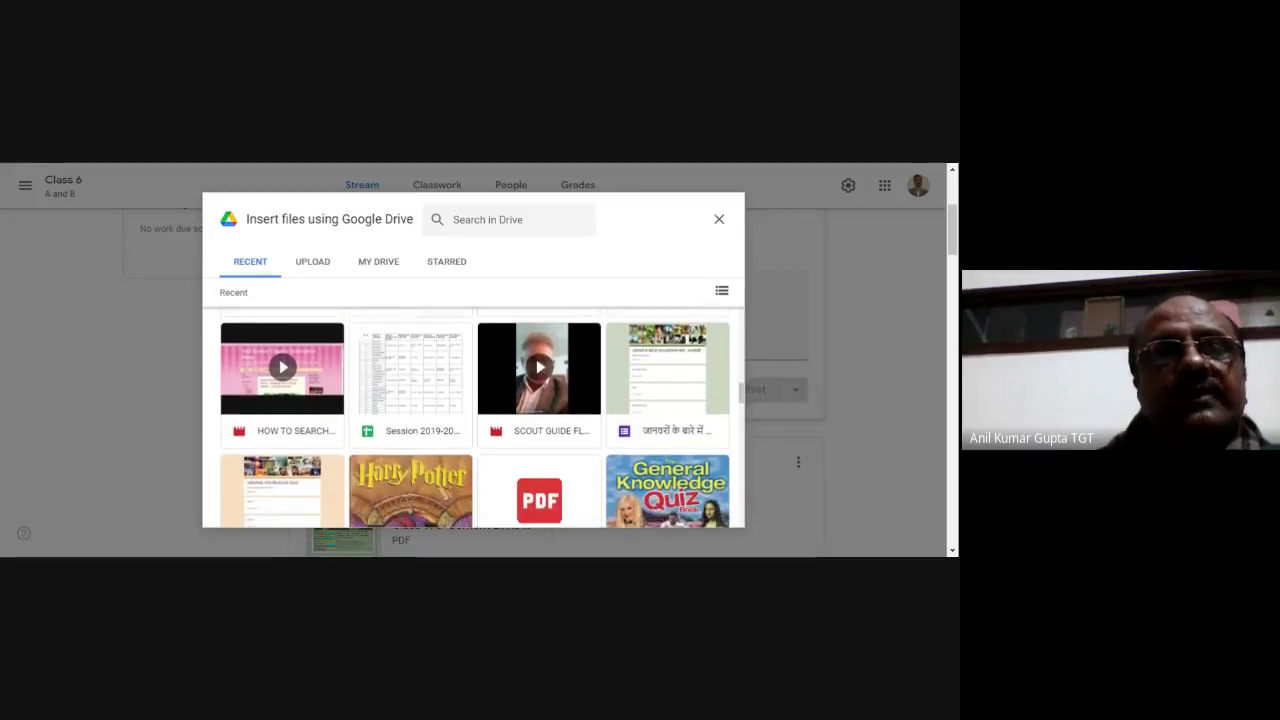
{"action": "scroll", "coordinate": [476, 417], "scroll_direction": "down", "scroll_amount": 2}
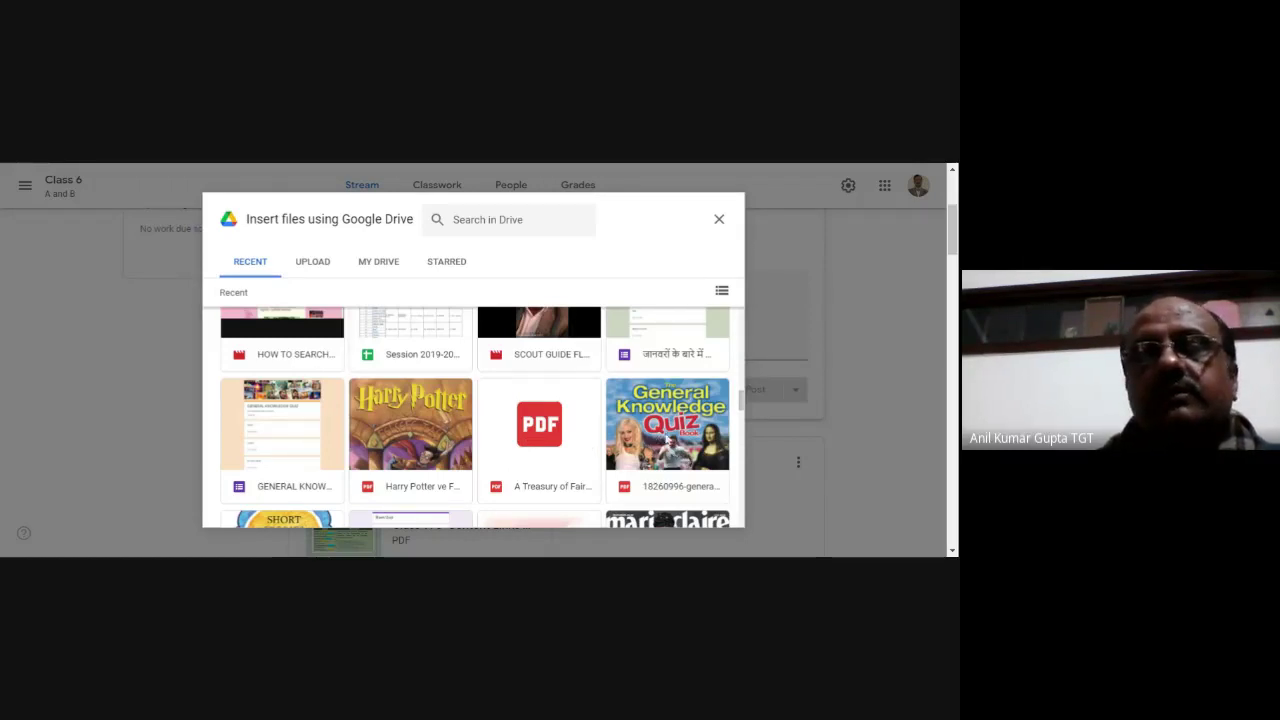
{"action": "scroll", "coordinate": [320, 472], "scroll_direction": "down", "scroll_amount": 10}
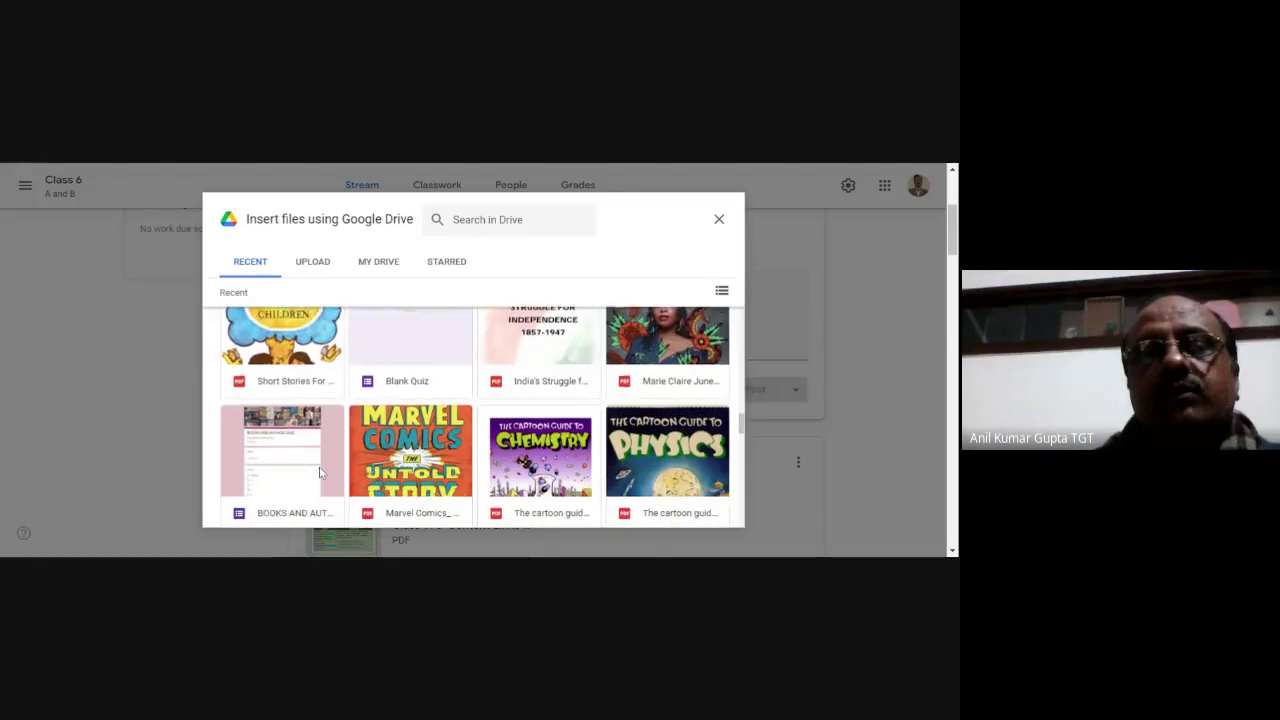
{"action": "scroll", "coordinate": [475, 415], "scroll_direction": "up", "scroll_amount": 10}
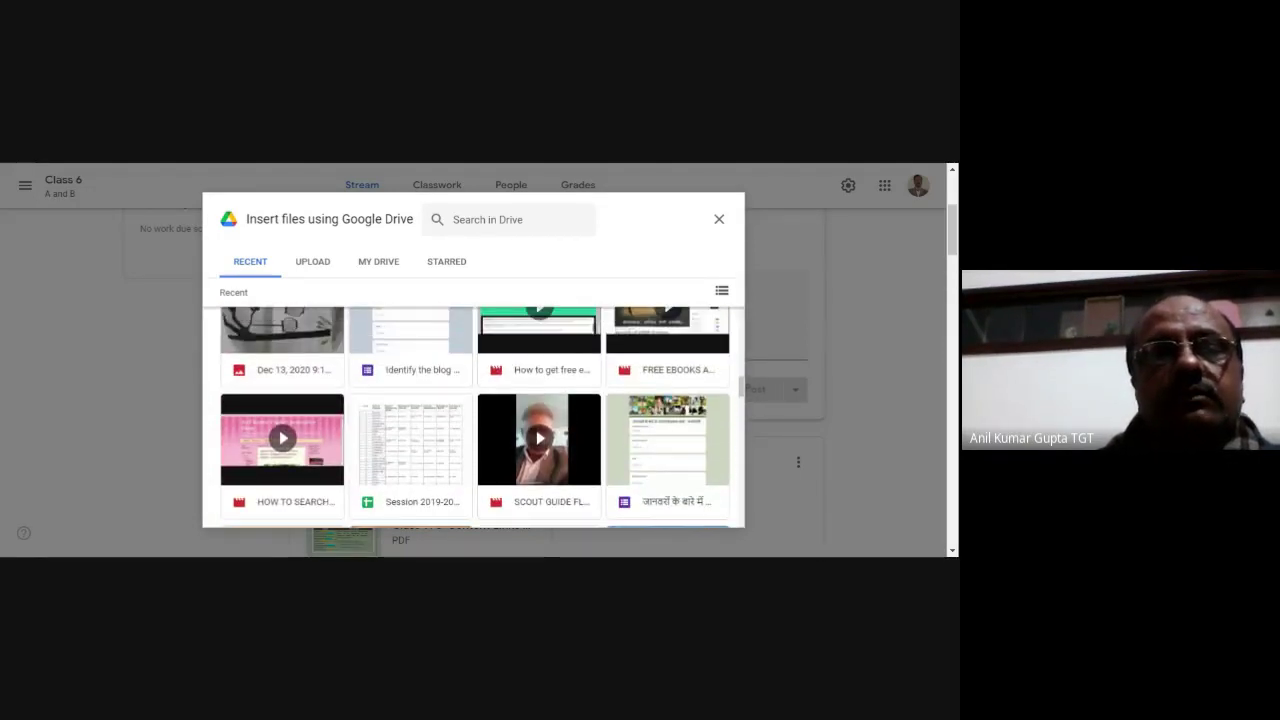
{"action": "left_click", "coordinate": [305, 447]}
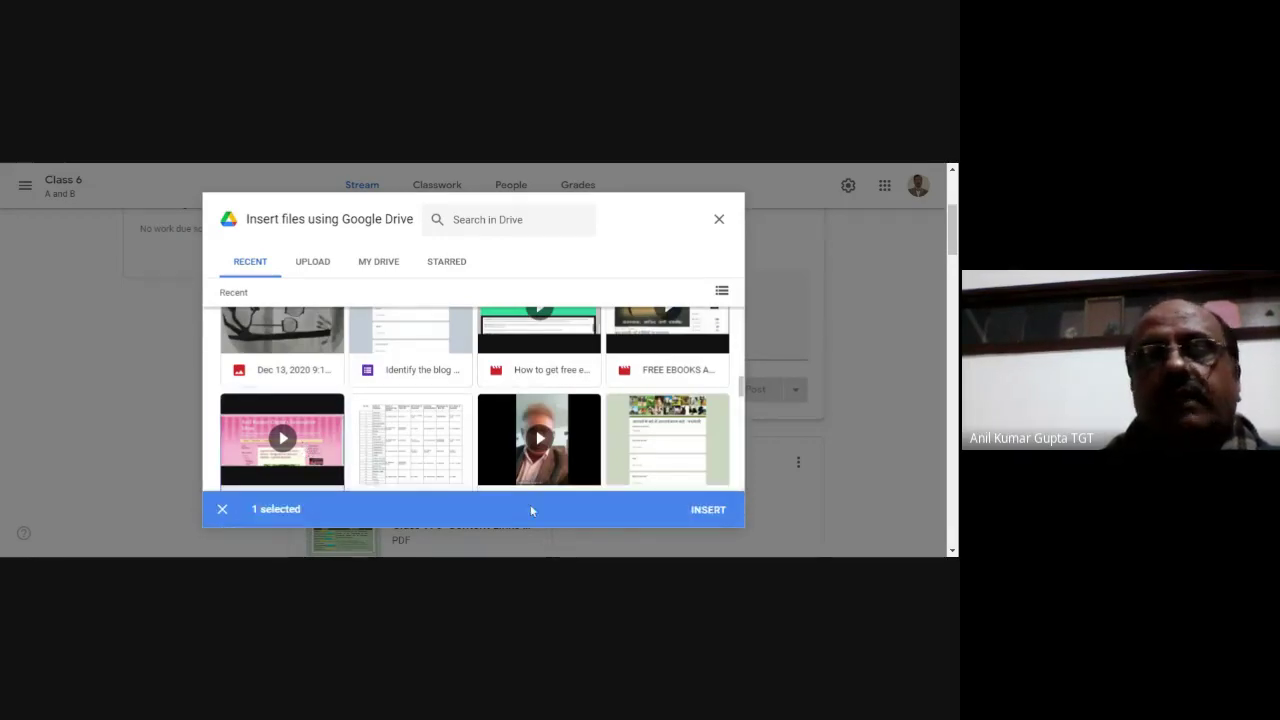
{"action": "left_click", "coordinate": [707, 510]}
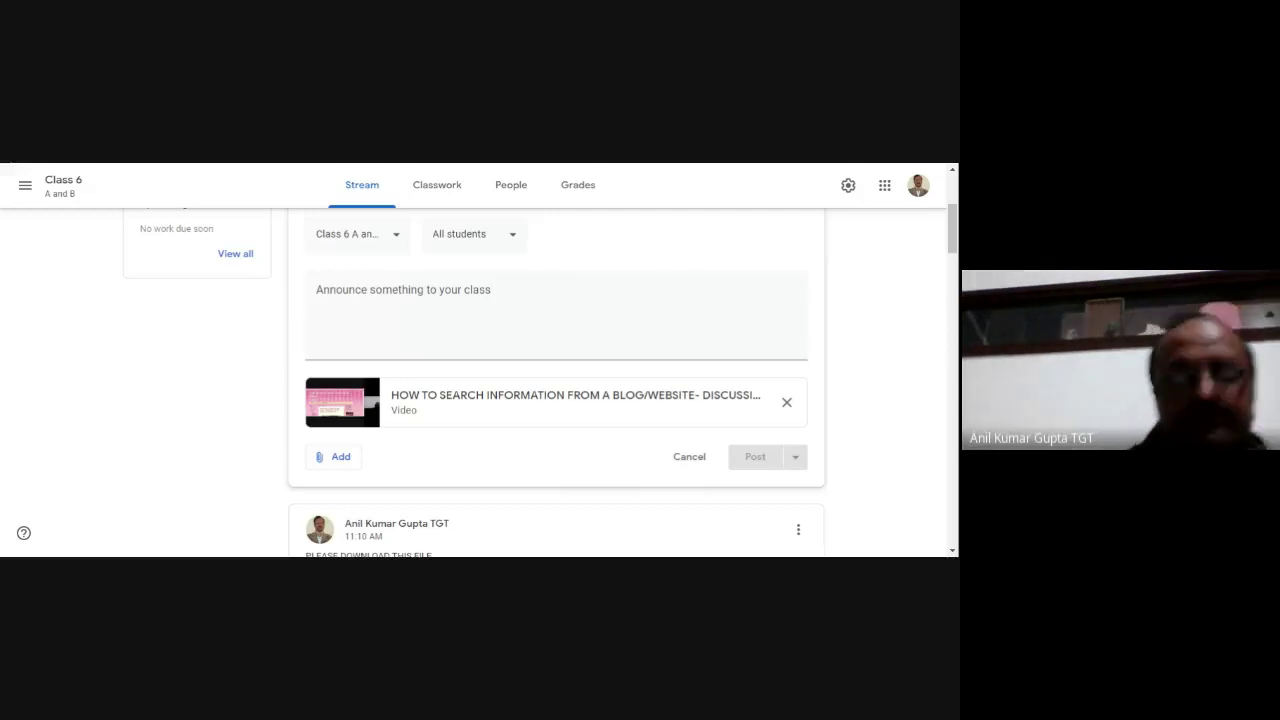
Step: Write "DEAR STUDENTS" in the announcement, followed after a blank line by "PLEASE OPEN THE VIDEO TO KNOW ABOUT"
{"action": "left_click", "coordinate": [430, 312]}
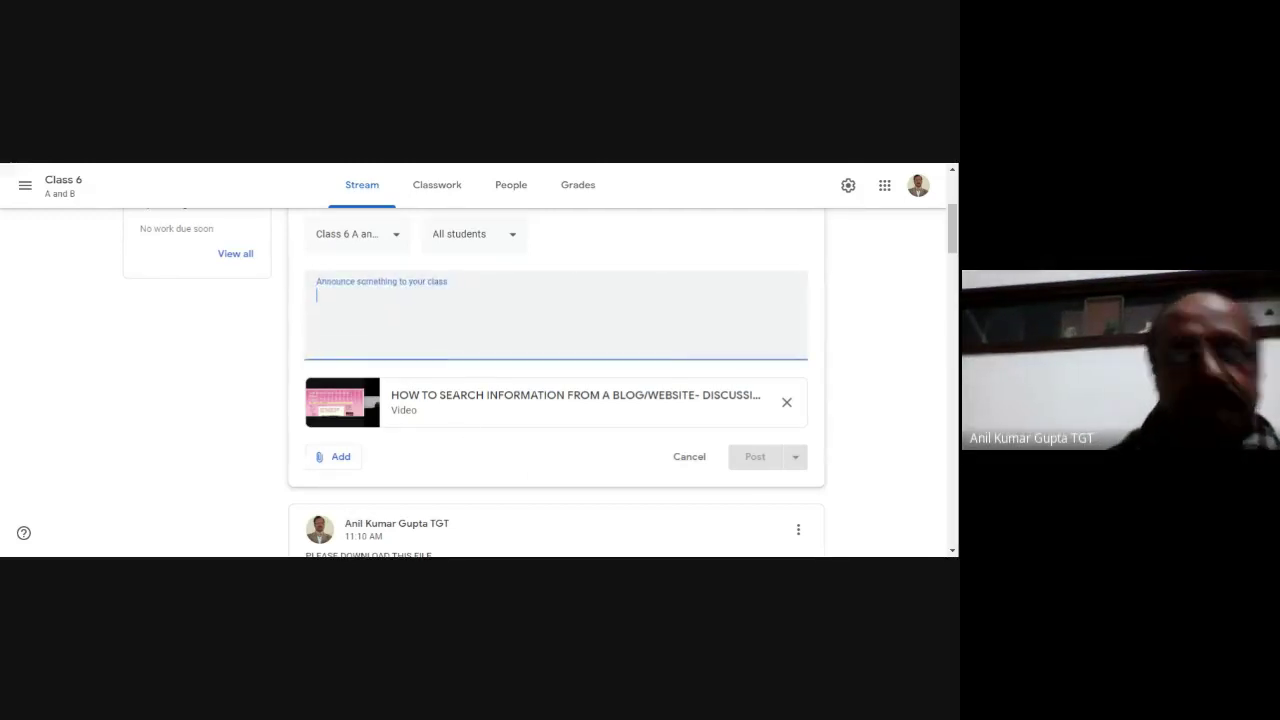
{"action": "type", "text": "DEAR STUDENTS"}
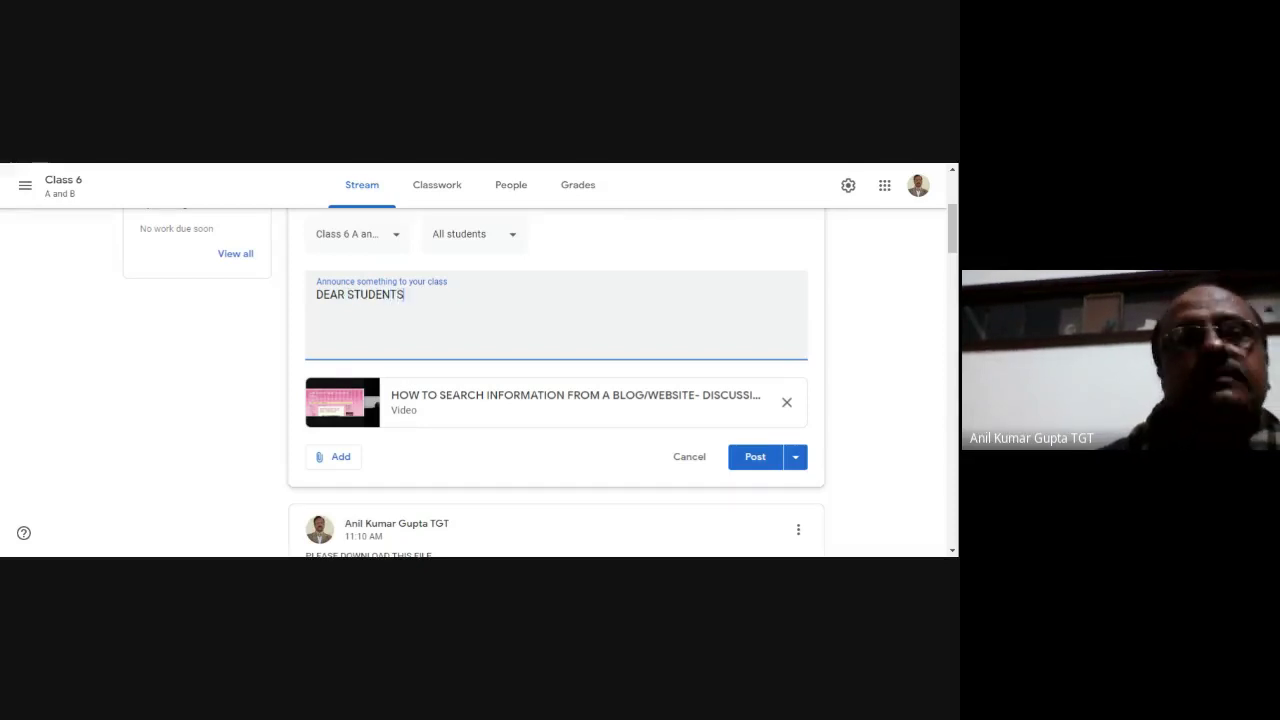
{"action": "key", "text": "Return"}
{"action": "key", "text": "Return"}
{"action": "type", "text": "PLEASE OPEN THE VIDE"}
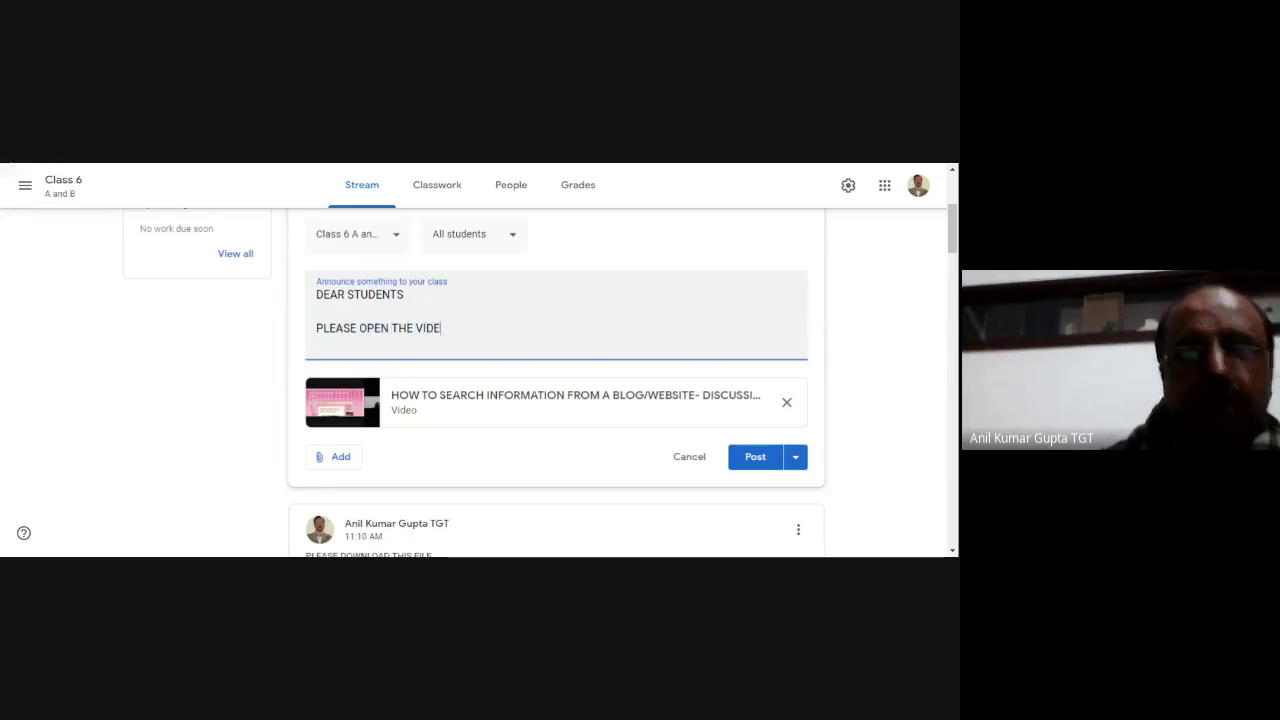
{"action": "type", "text": "O T"}
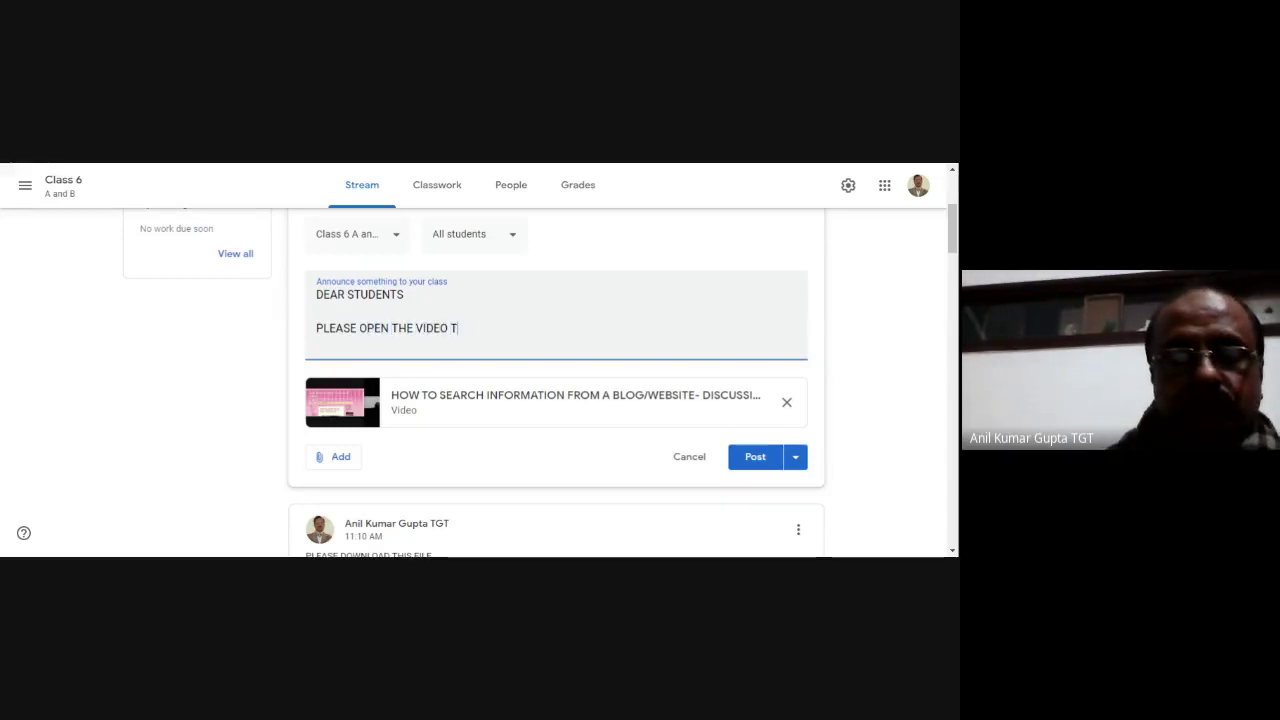
{"action": "type", "text": "O KNOW ABOUT"}
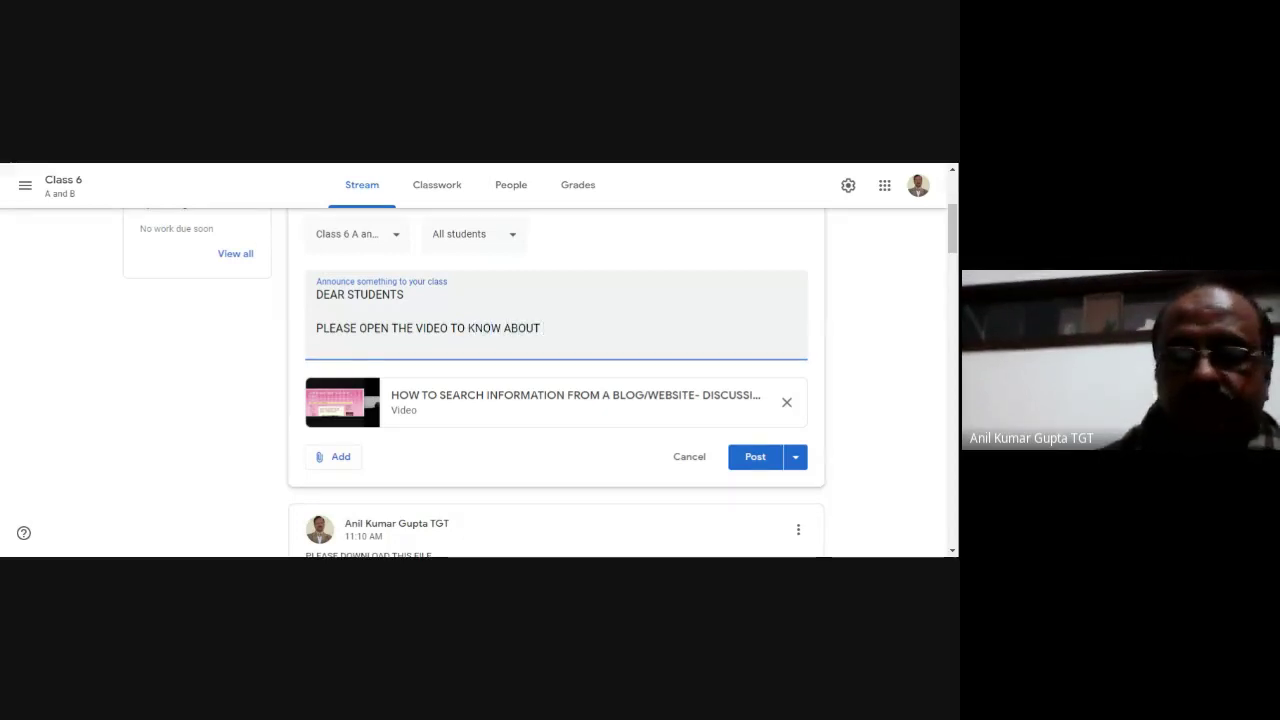
Step: Add the closing line "HOW TO SEARCH INFORMATION FROM A BLOG OR WEBSITE?" after a blank line and post the announcement
{"action": "key", "text": "Return"}
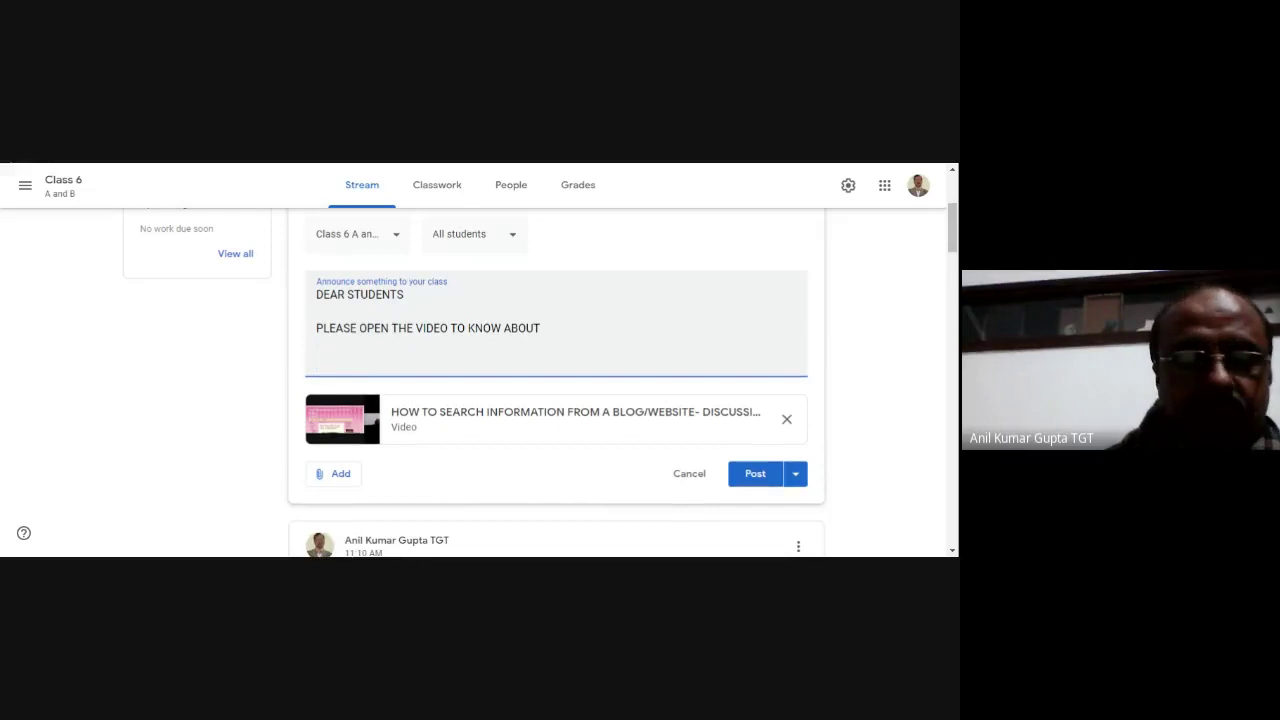
{"action": "type", "text": "HOW "}
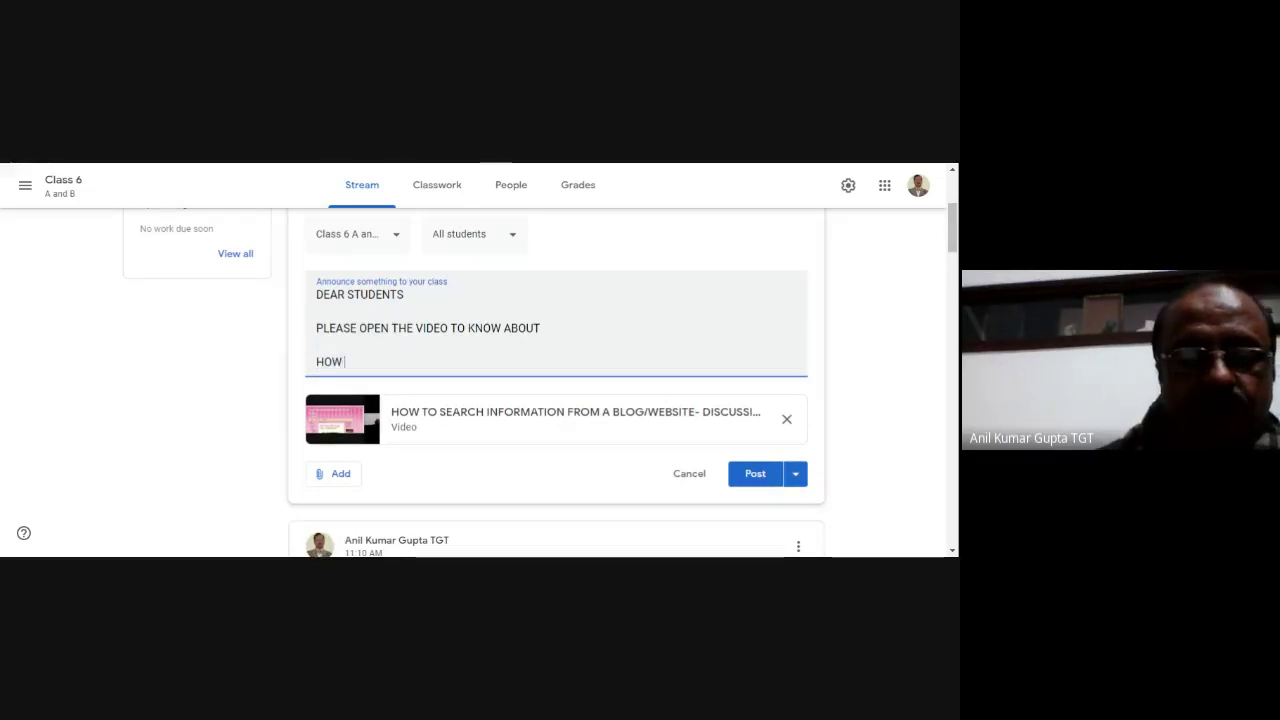
{"action": "type", "text": "TO SE"}
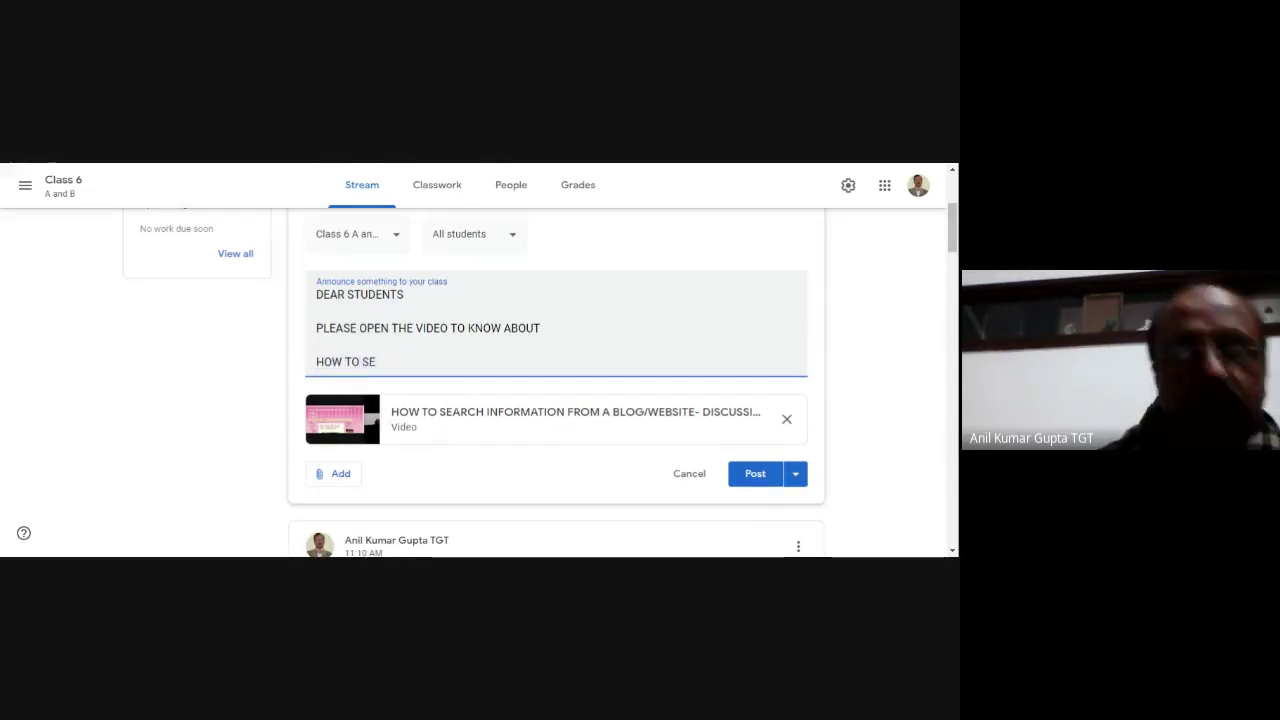
{"action": "type", "text": "ARCH INFORMATION "}
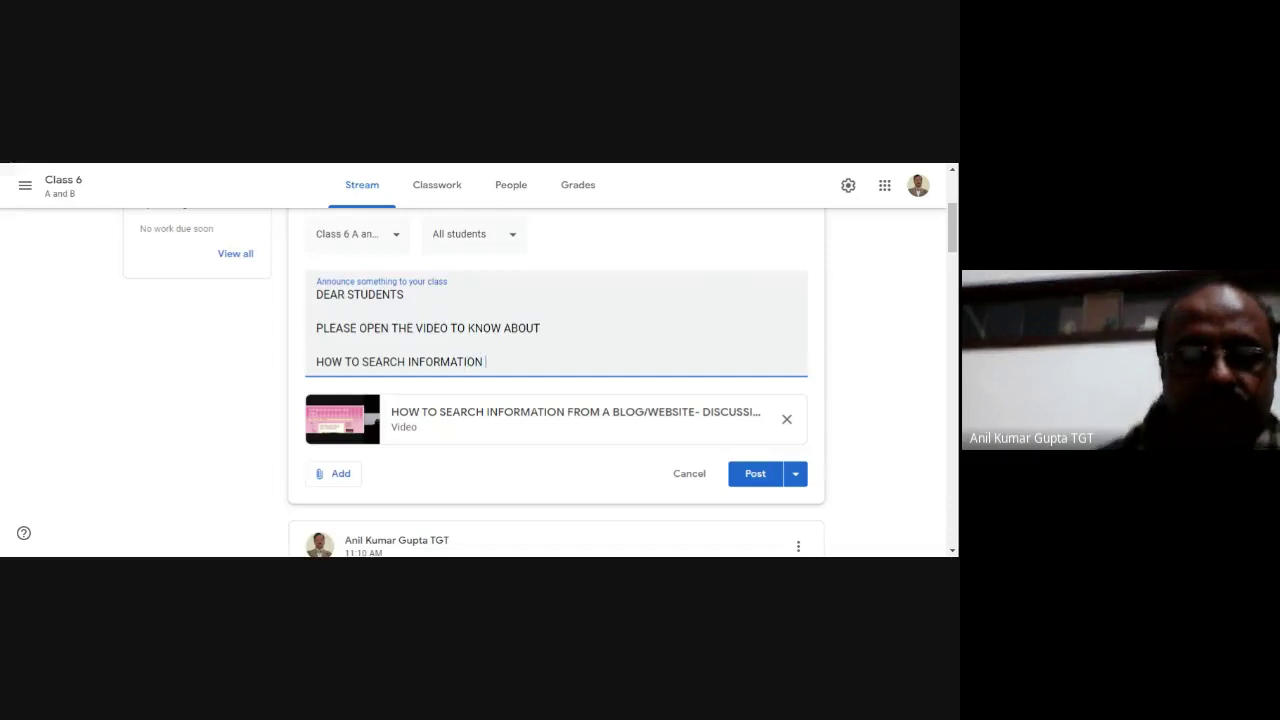
{"action": "type", "text": "FROM A LO"}
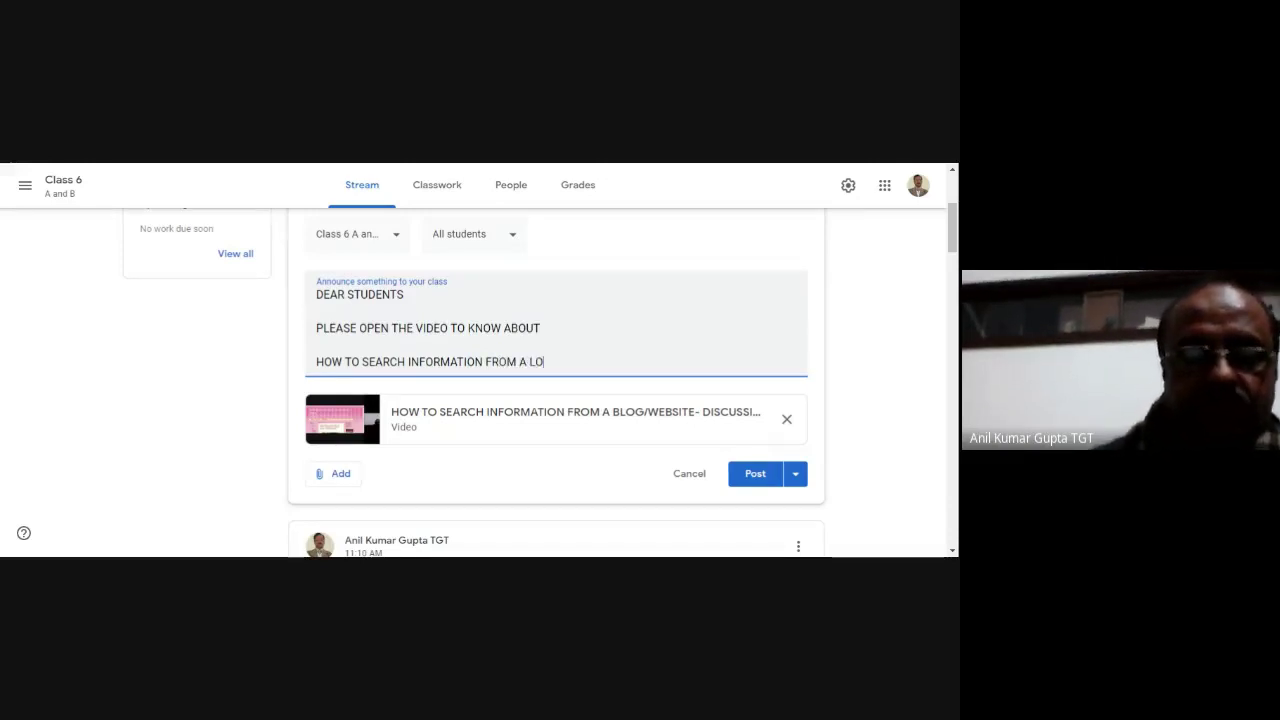
{"action": "key", "text": "BackSpace"}
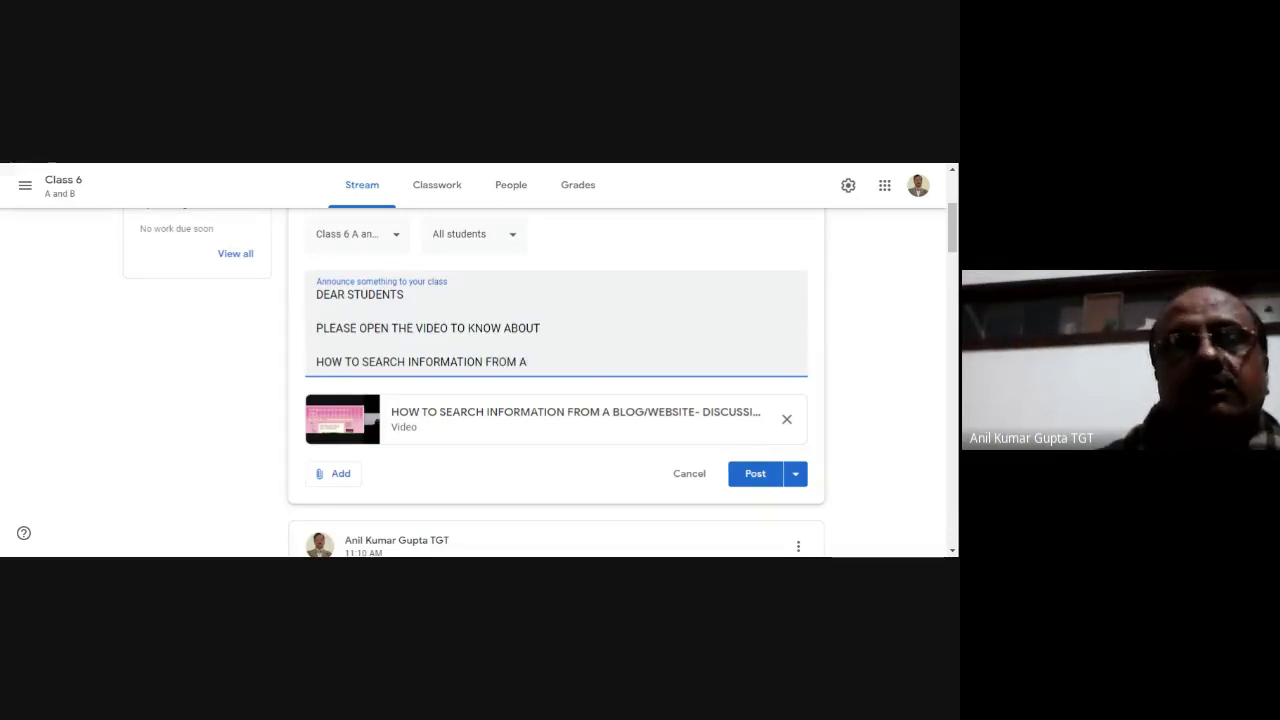
{"action": "type", "text": "BLOG OR WEBSITE?"}
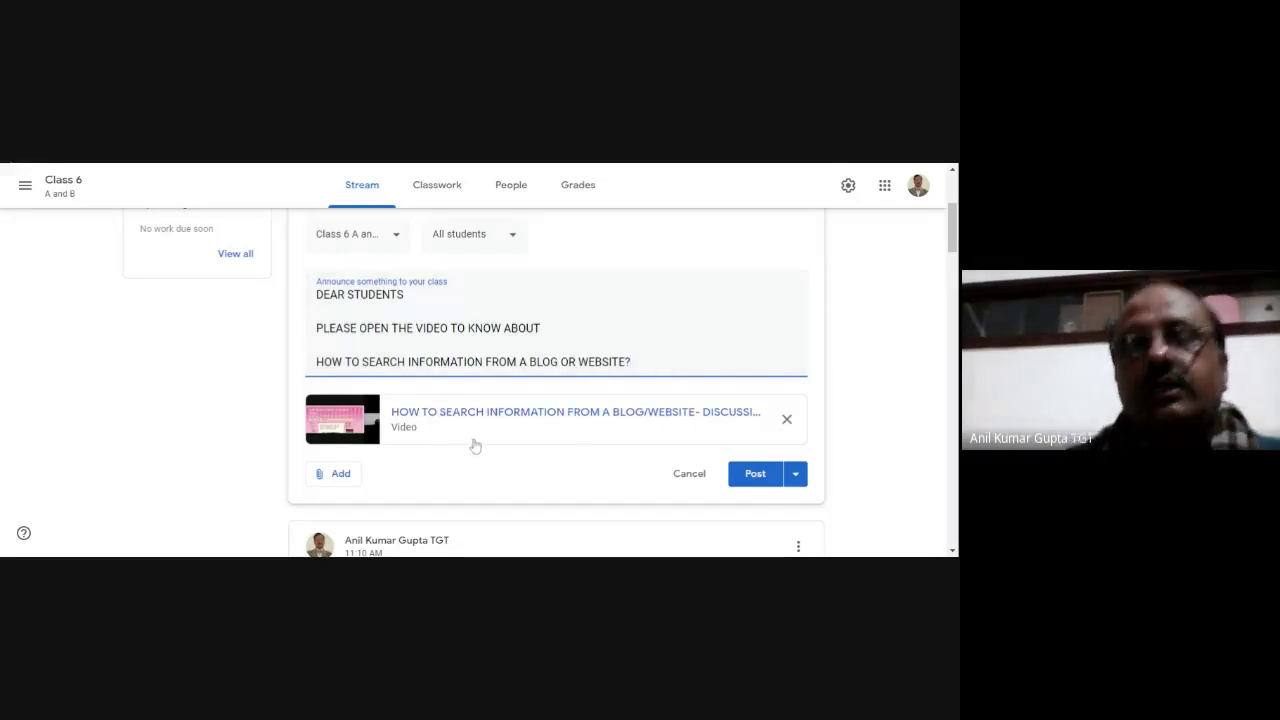
{"action": "left_click", "coordinate": [753, 478]}
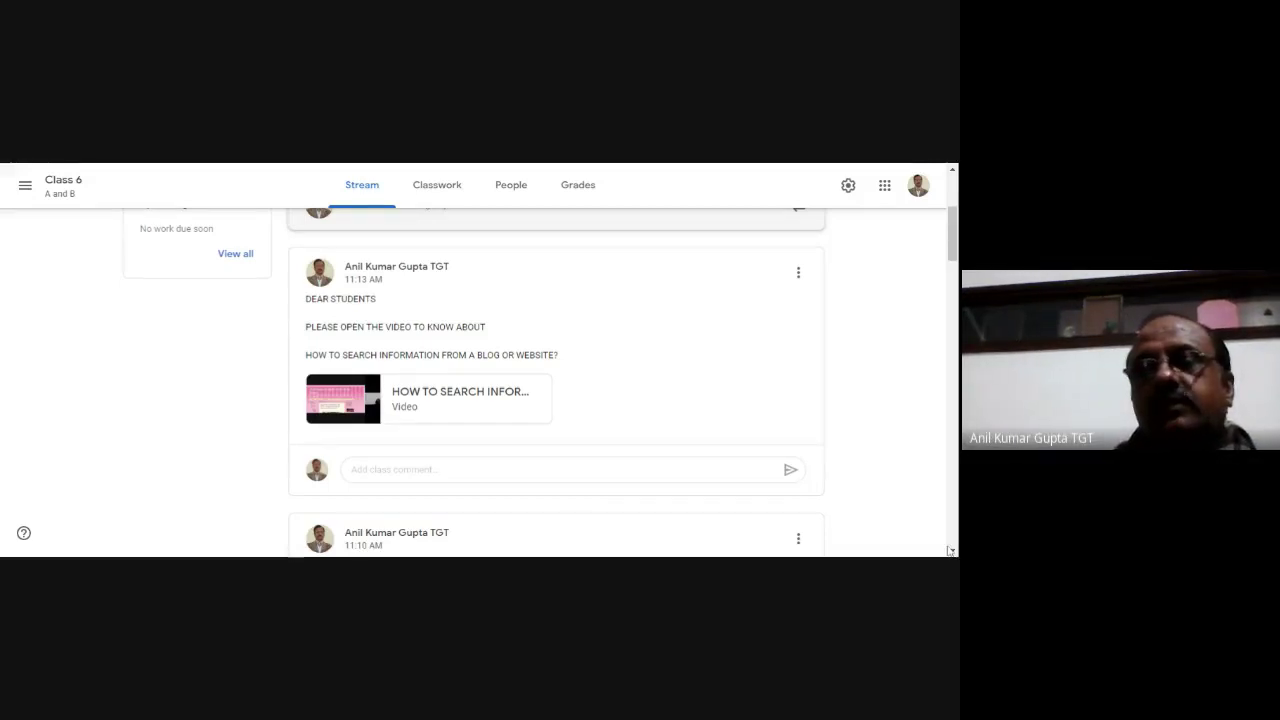
Step: Review the new video announcement and the earlier file and link announcements in the class stream
{"action": "scroll", "coordinate": [575, 372], "scroll_direction": "up", "scroll_amount": 2}
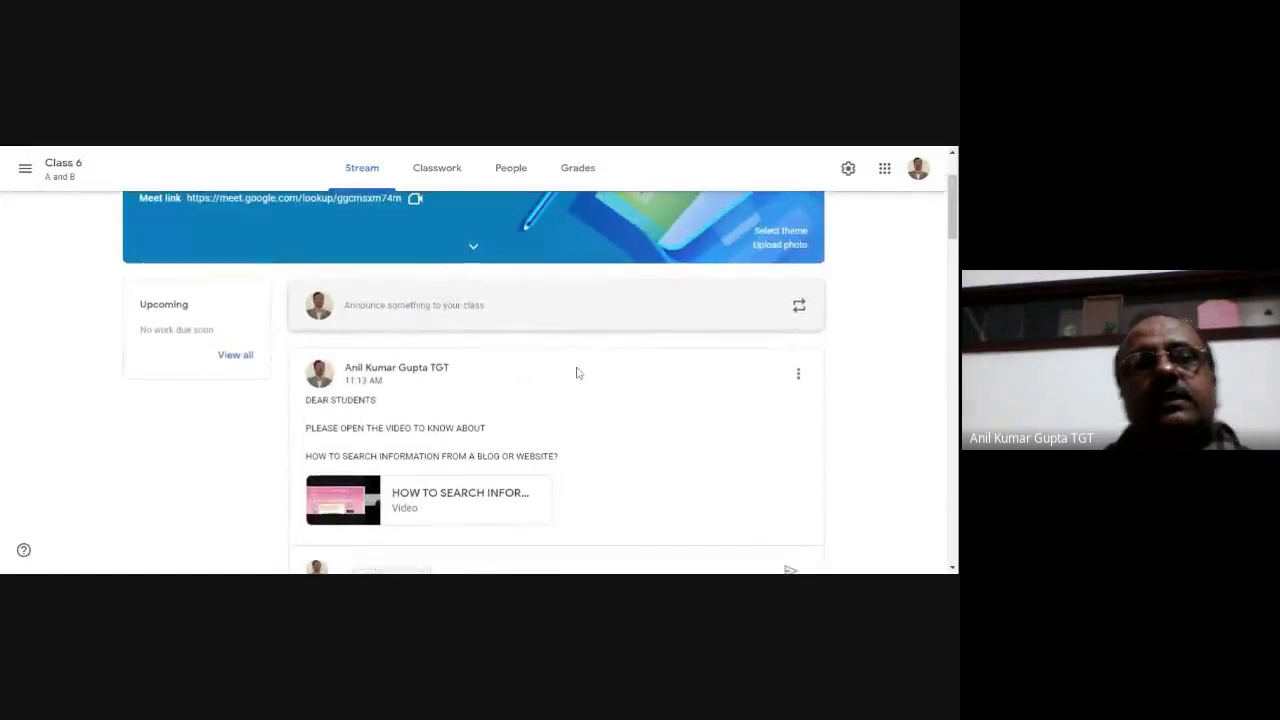
{"action": "scroll", "coordinate": [575, 372], "scroll_direction": "up", "scroll_amount": 1}
{"action": "scroll", "coordinate": [575, 372], "scroll_direction": "down", "scroll_amount": 2}
{"action": "scroll", "coordinate": [460, 307], "scroll_direction": "down", "scroll_amount": 1}
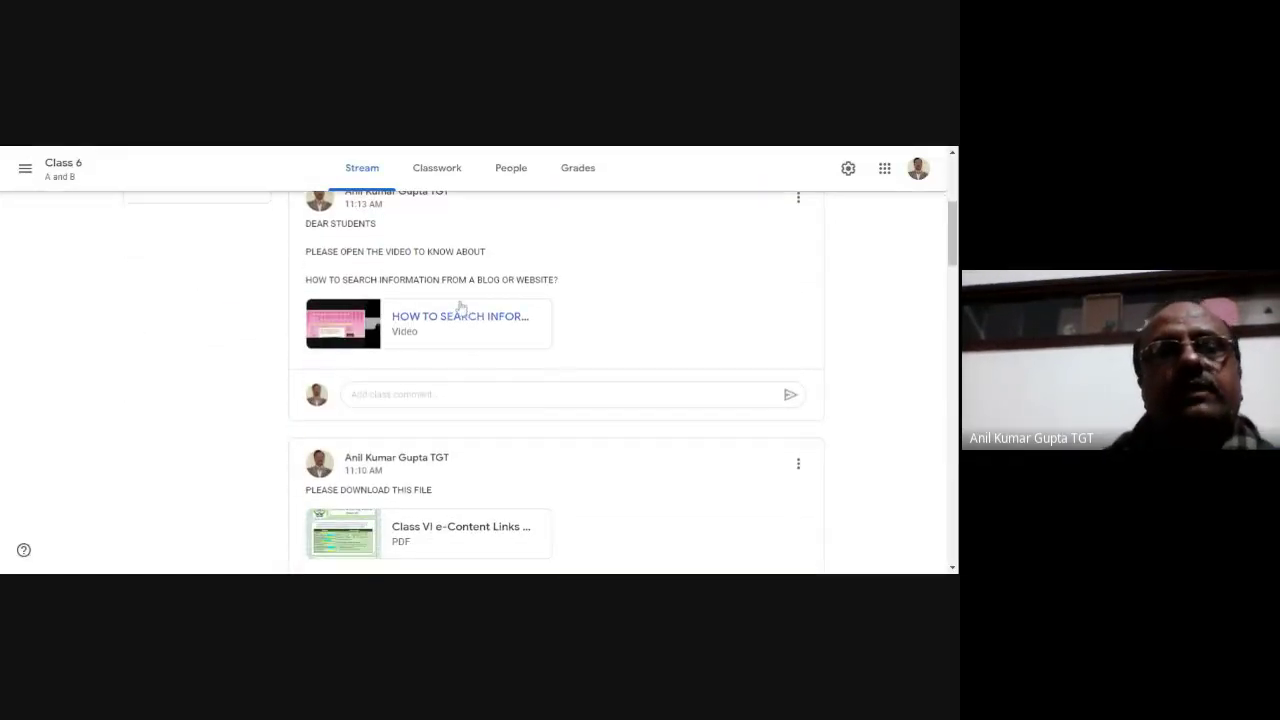
{"action": "scroll", "coordinate": [460, 307], "scroll_direction": "down", "scroll_amount": 3}
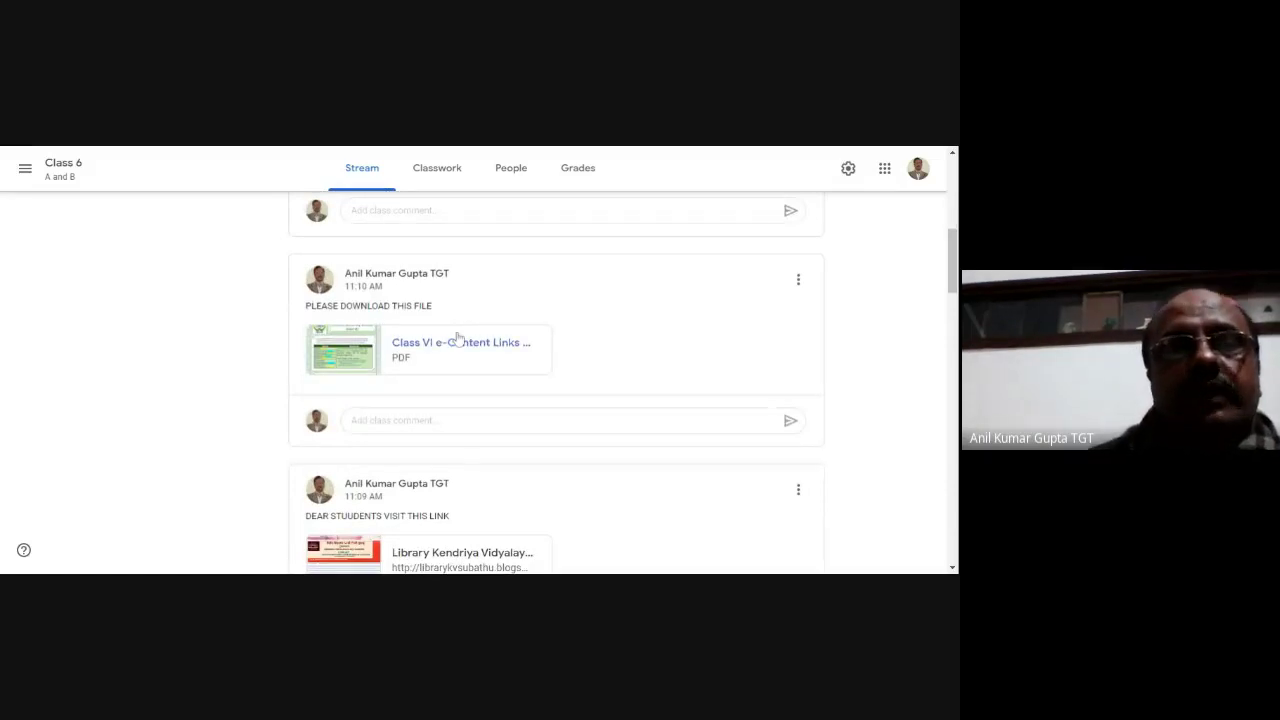
Step: Look through the older stream posts from the file announcement to the HELLO post, and return to the class banner
{"action": "scroll", "coordinate": [457, 337], "scroll_direction": "down", "scroll_amount": 1}
{"action": "scroll", "coordinate": [457, 337], "scroll_direction": "down", "scroll_amount": 2}
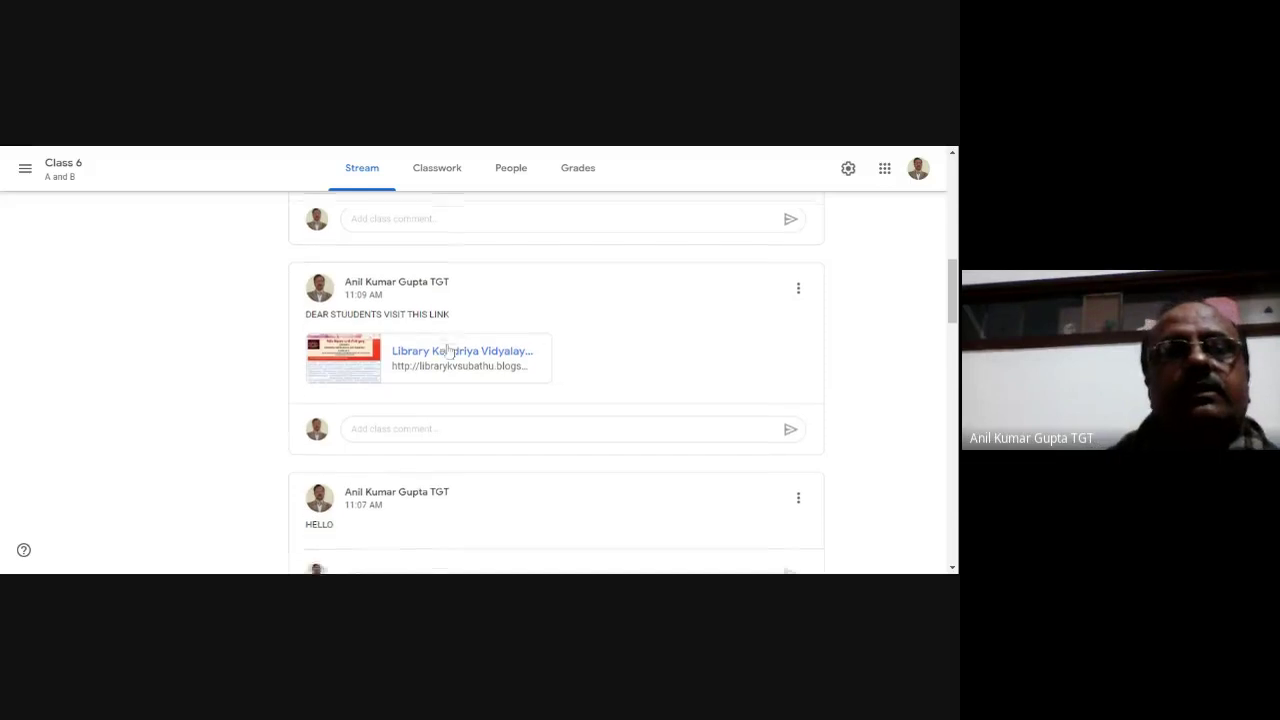
{"action": "scroll", "coordinate": [448, 350], "scroll_direction": "down", "scroll_amount": 2}
{"action": "scroll", "coordinate": [445, 328], "scroll_direction": "up", "scroll_amount": 2}
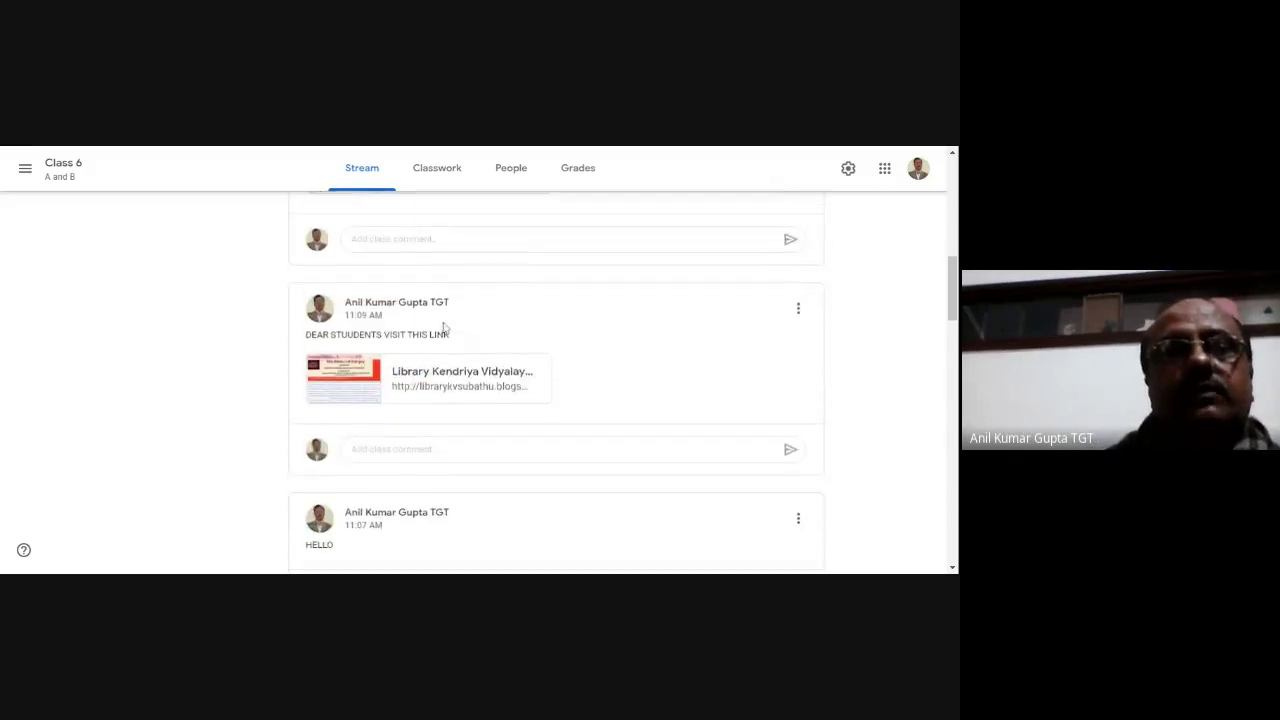
{"action": "scroll", "coordinate": [452, 367], "scroll_direction": "down", "scroll_amount": 1}
{"action": "scroll", "coordinate": [452, 367], "scroll_direction": "down", "scroll_amount": 2}
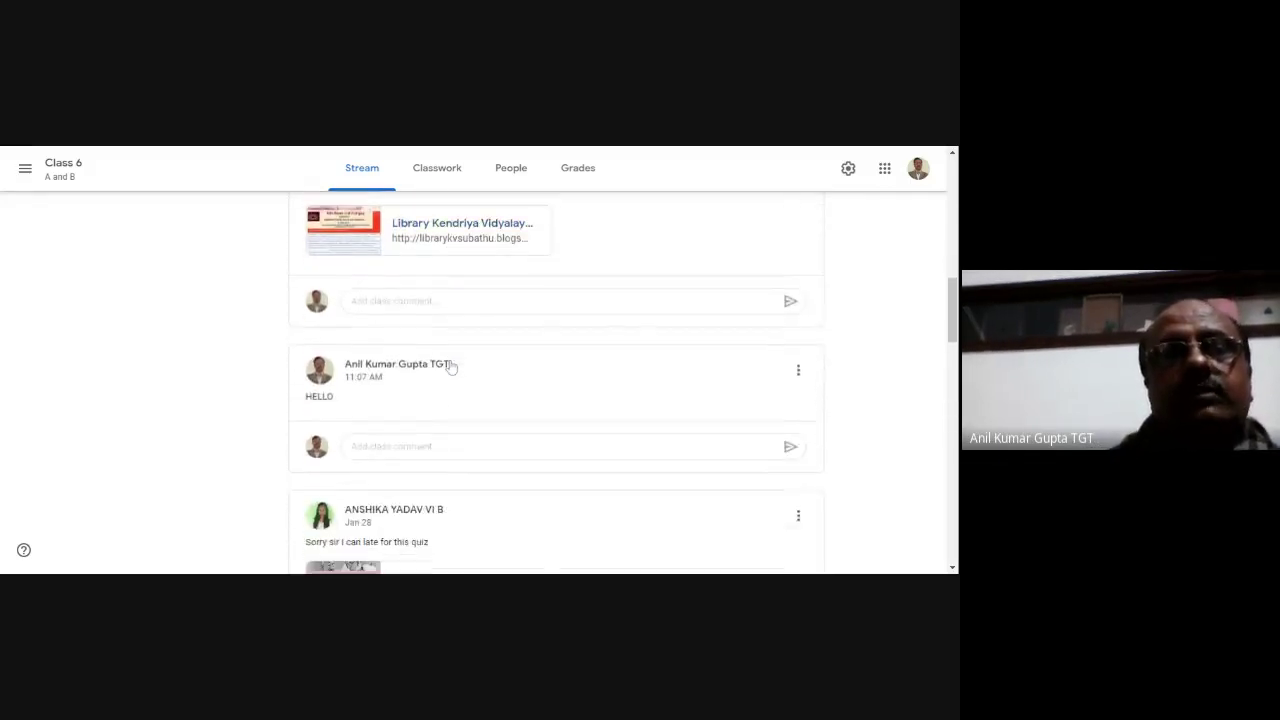
{"action": "scroll", "coordinate": [402, 400], "scroll_direction": "down", "scroll_amount": 1}
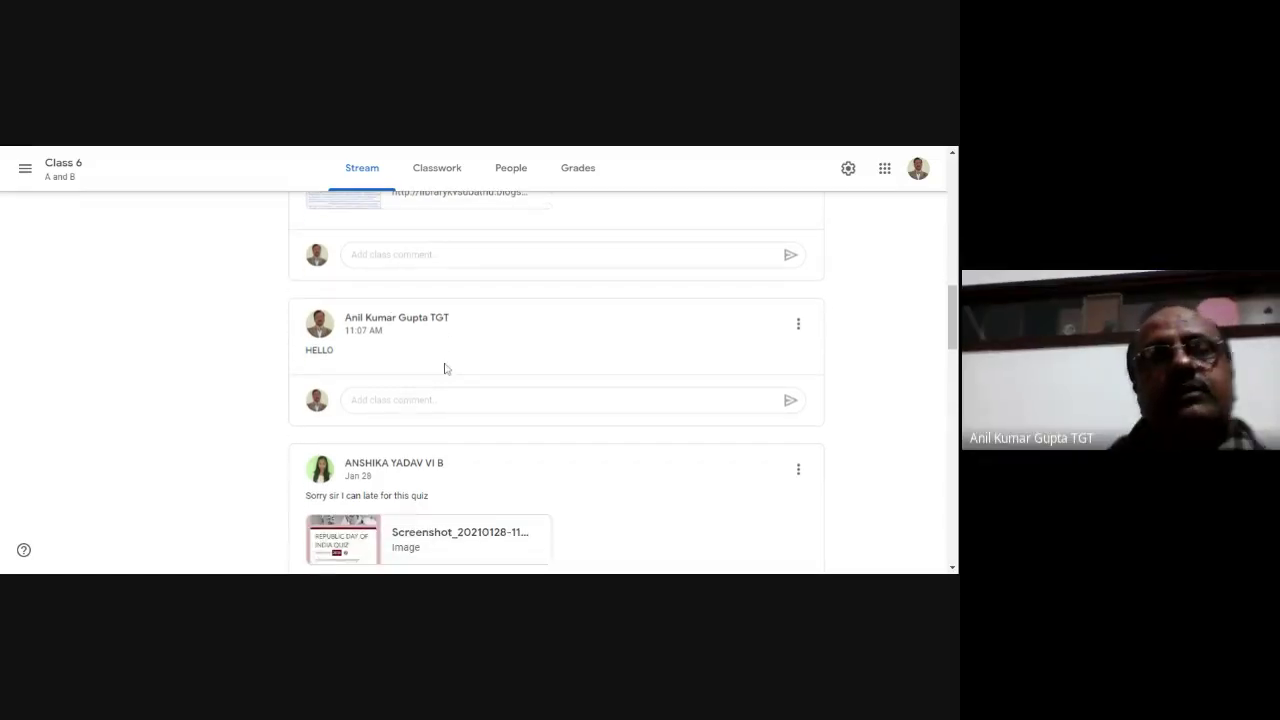
{"action": "scroll", "coordinate": [445, 368], "scroll_direction": "up", "scroll_amount": 10}
{"action": "scroll", "coordinate": [445, 368], "scroll_direction": "up", "scroll_amount": 3}
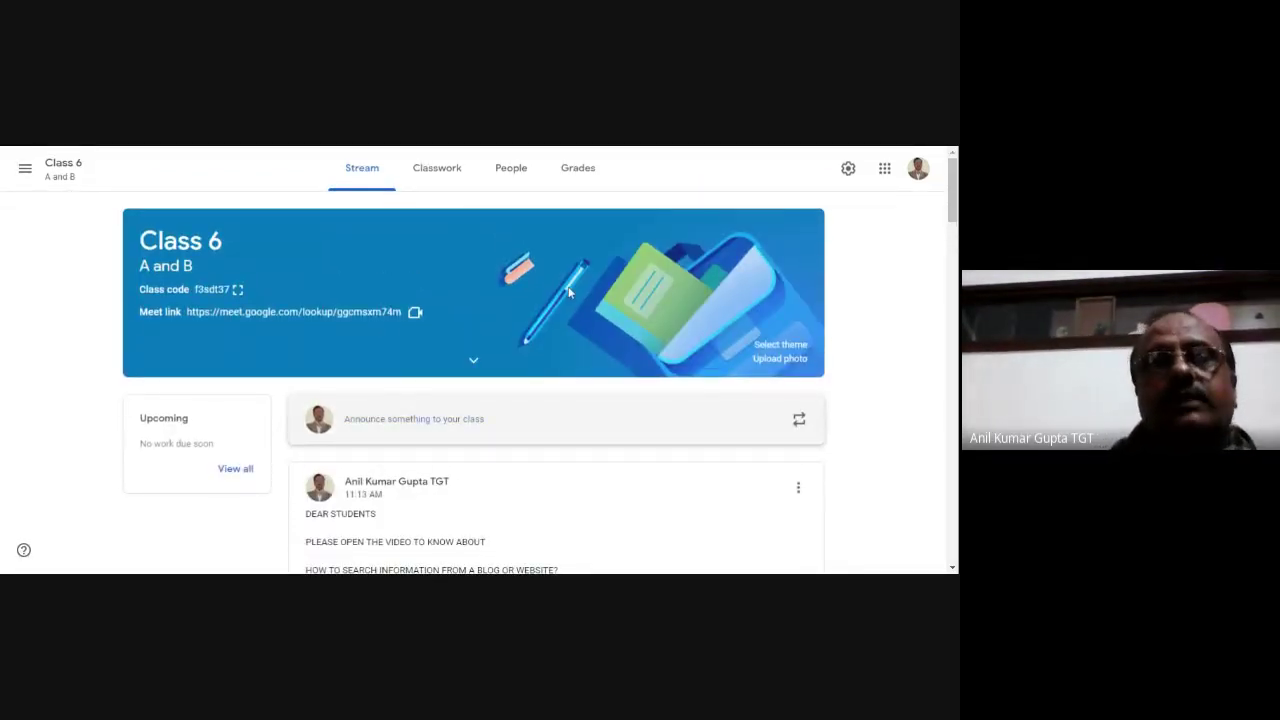
Step: Examine the turned-in work for the classwork assignment EK BHARAT SHRESHTH BHARAT QUIZ - 2, including the first student's submission, and return to Classwork
{"action": "left_click", "coordinate": [449, 176]}
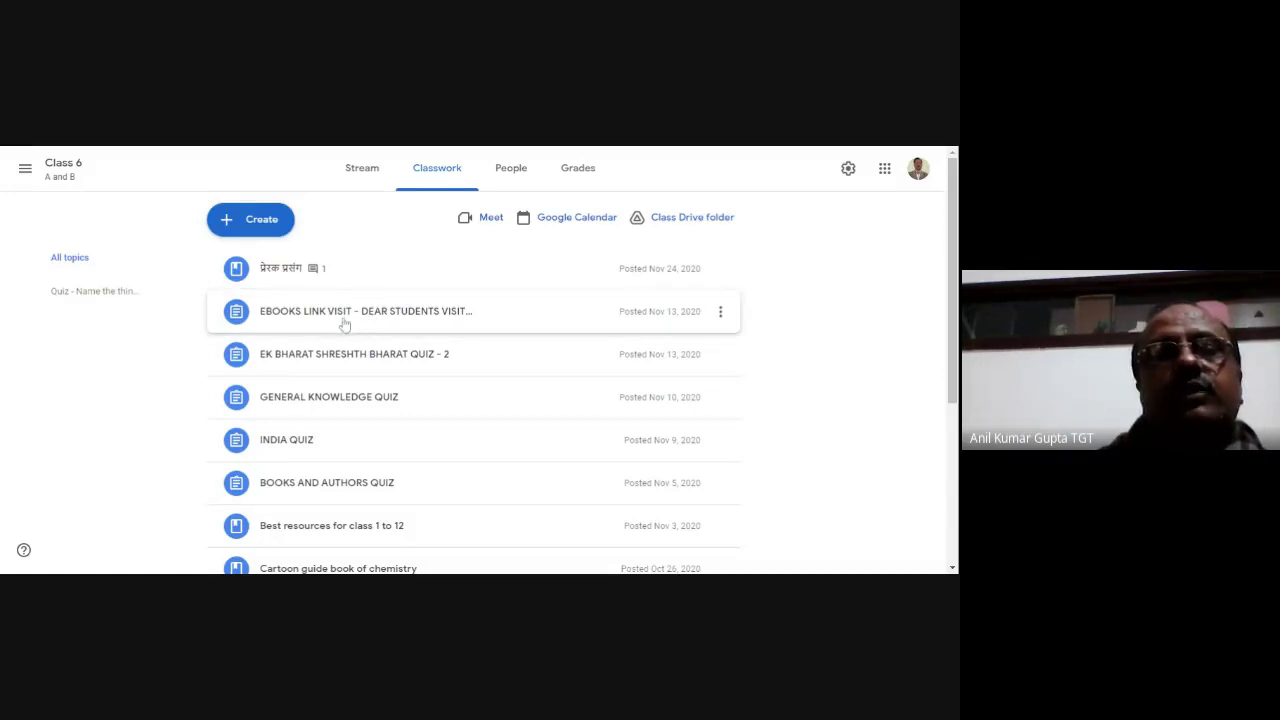
{"action": "left_click", "coordinate": [397, 363]}
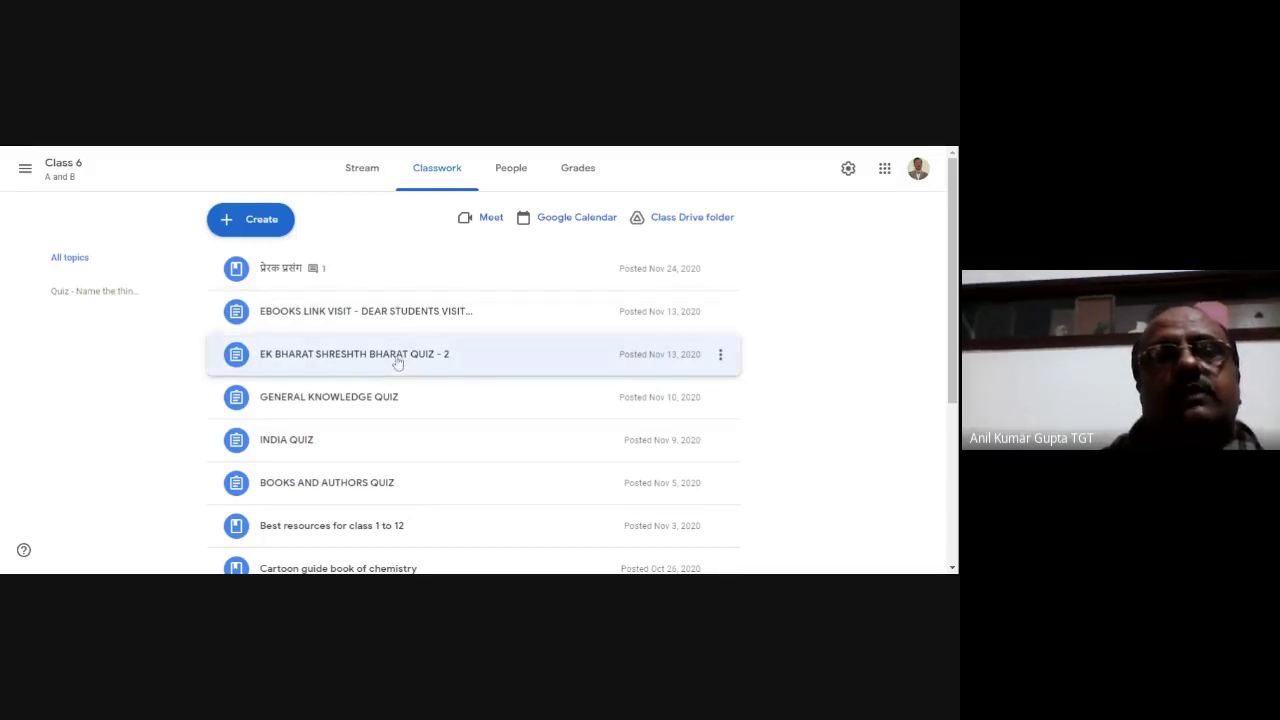
{"action": "scroll", "coordinate": [438, 471], "scroll_direction": "down", "scroll_amount": 3}
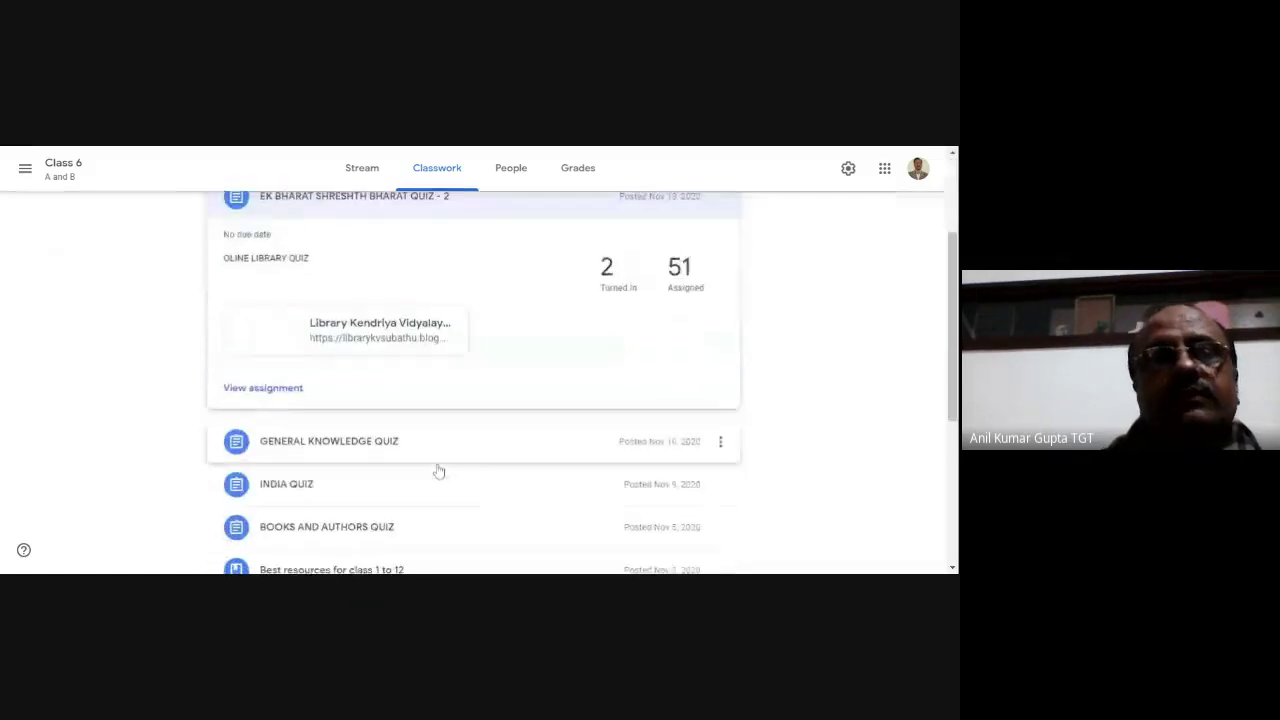
{"action": "left_click", "coordinate": [610, 272]}
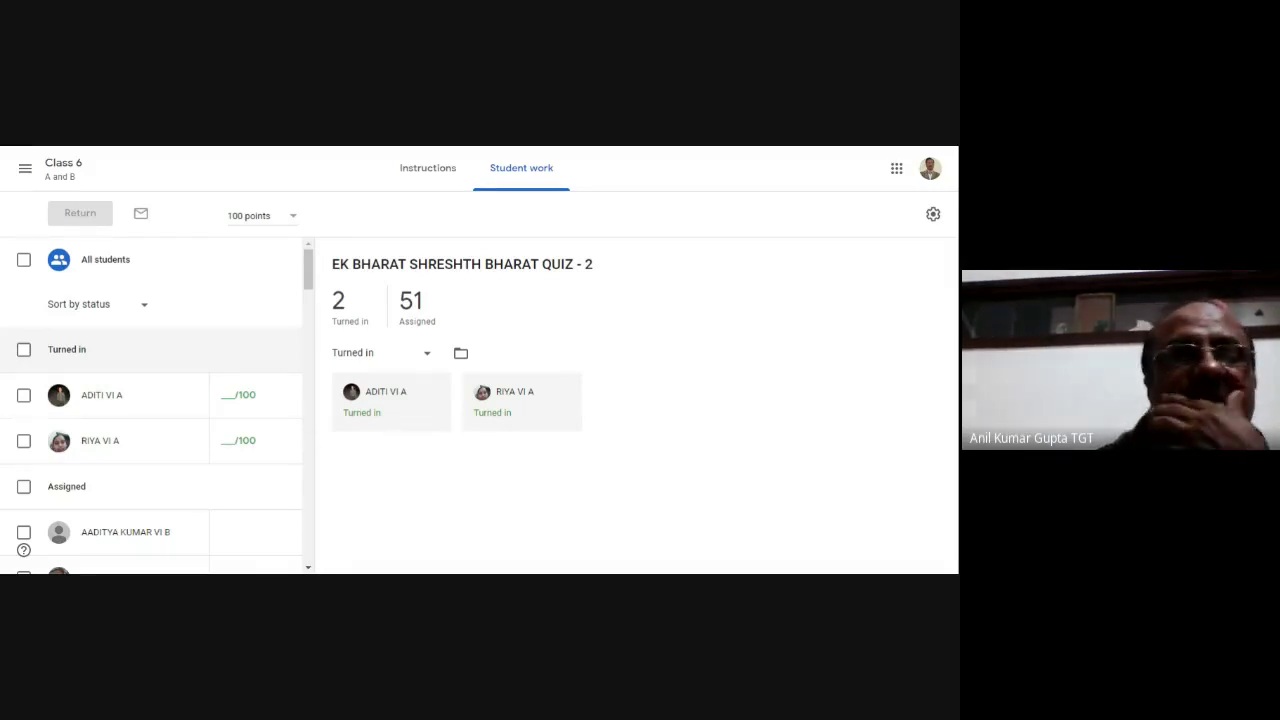
{"action": "left_click", "coordinate": [232, 404]}
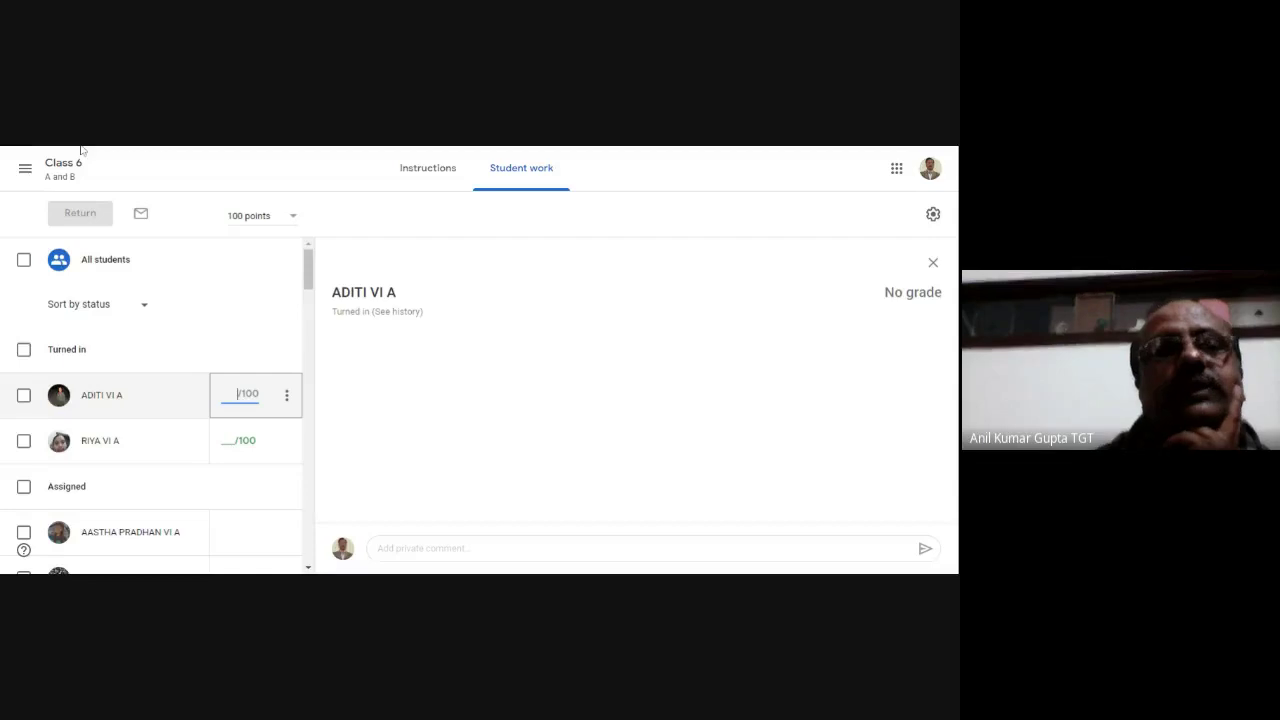
{"action": "left_click", "coordinate": [68, 163]}
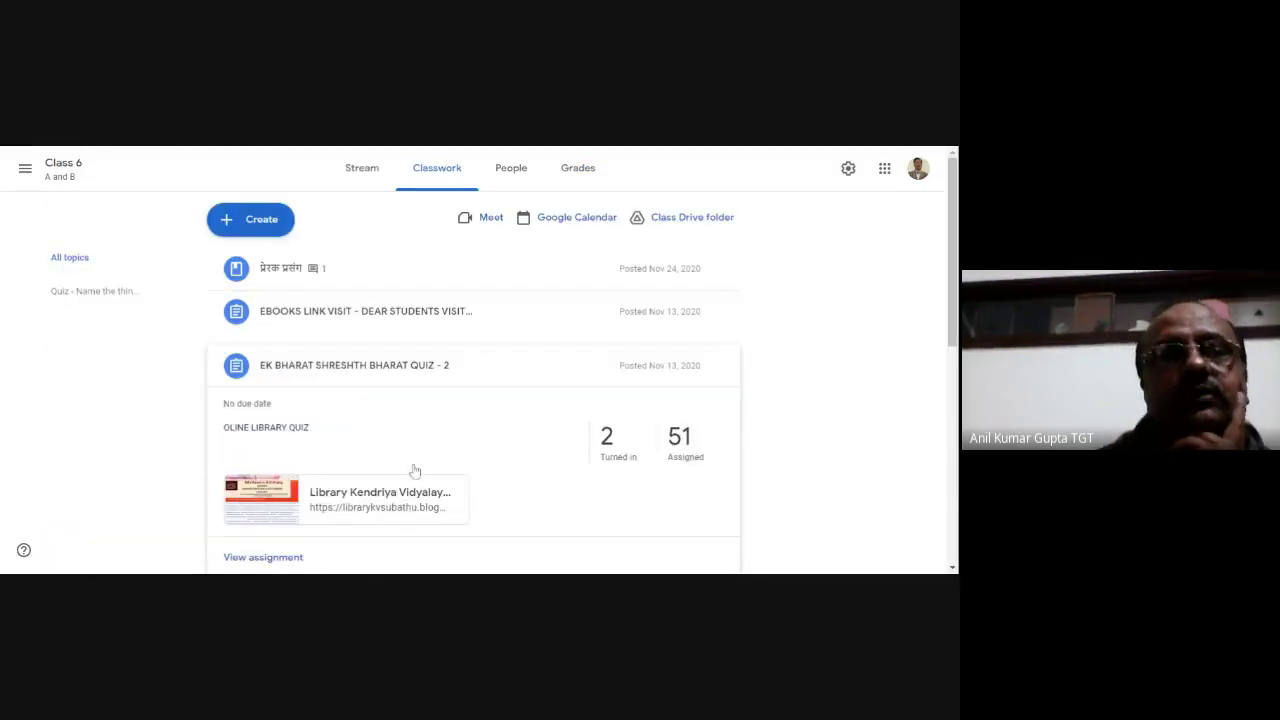
Step: Examine the turned-in student work for the assignment Quiz - Name the thinker and return to the classwork list
{"action": "scroll", "coordinate": [414, 470], "scroll_direction": "down", "scroll_amount": 5}
{"action": "scroll", "coordinate": [414, 470], "scroll_direction": "down", "scroll_amount": 1}
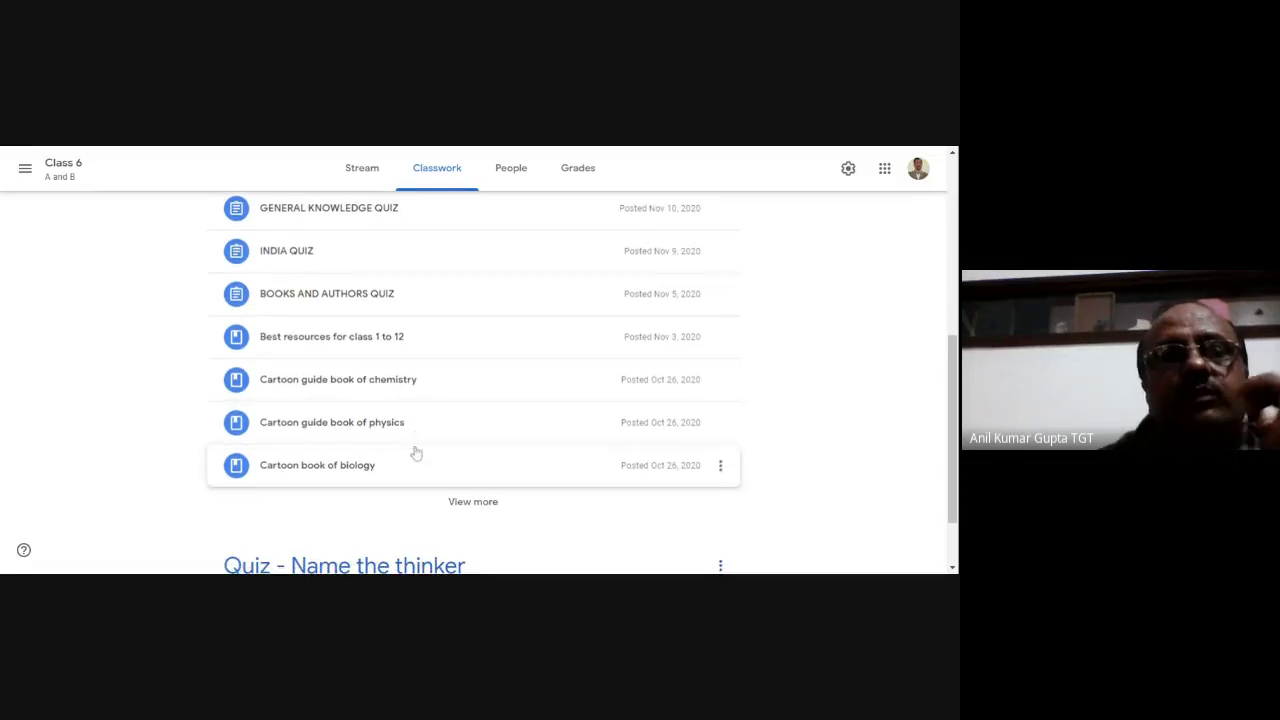
{"action": "scroll", "coordinate": [414, 452], "scroll_direction": "down", "scroll_amount": 1}
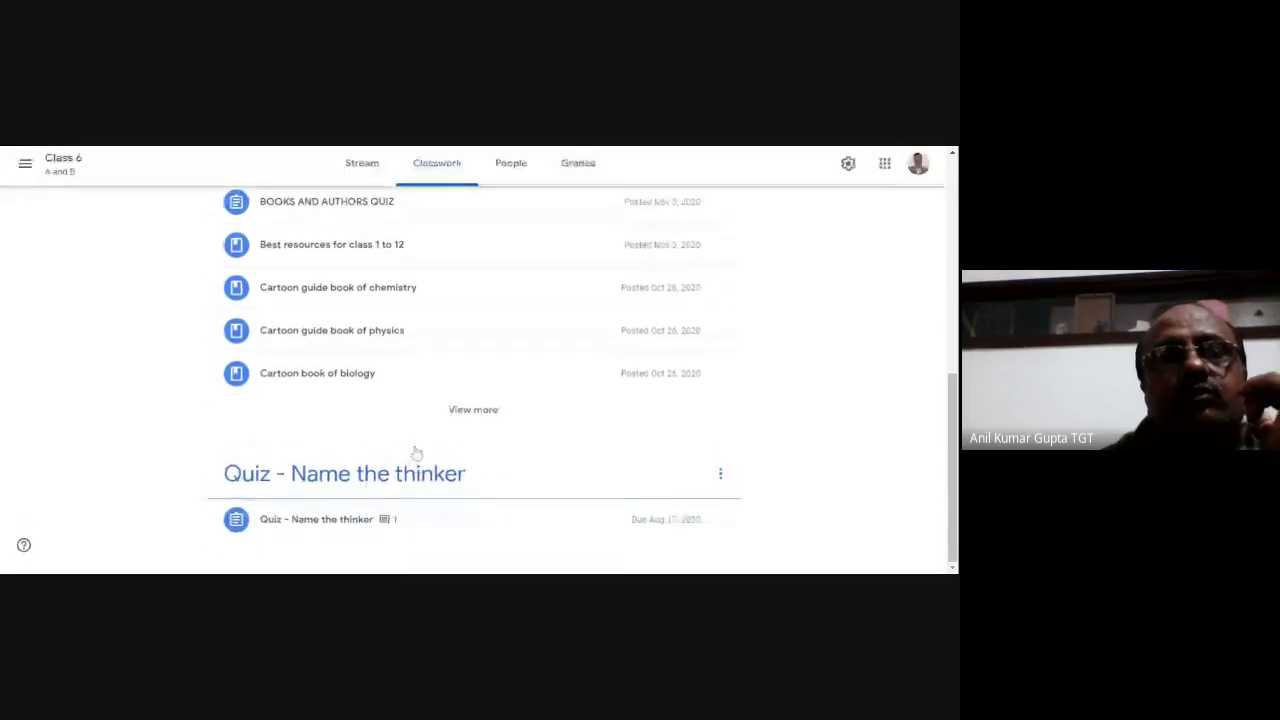
{"action": "left_click", "coordinate": [363, 528]}
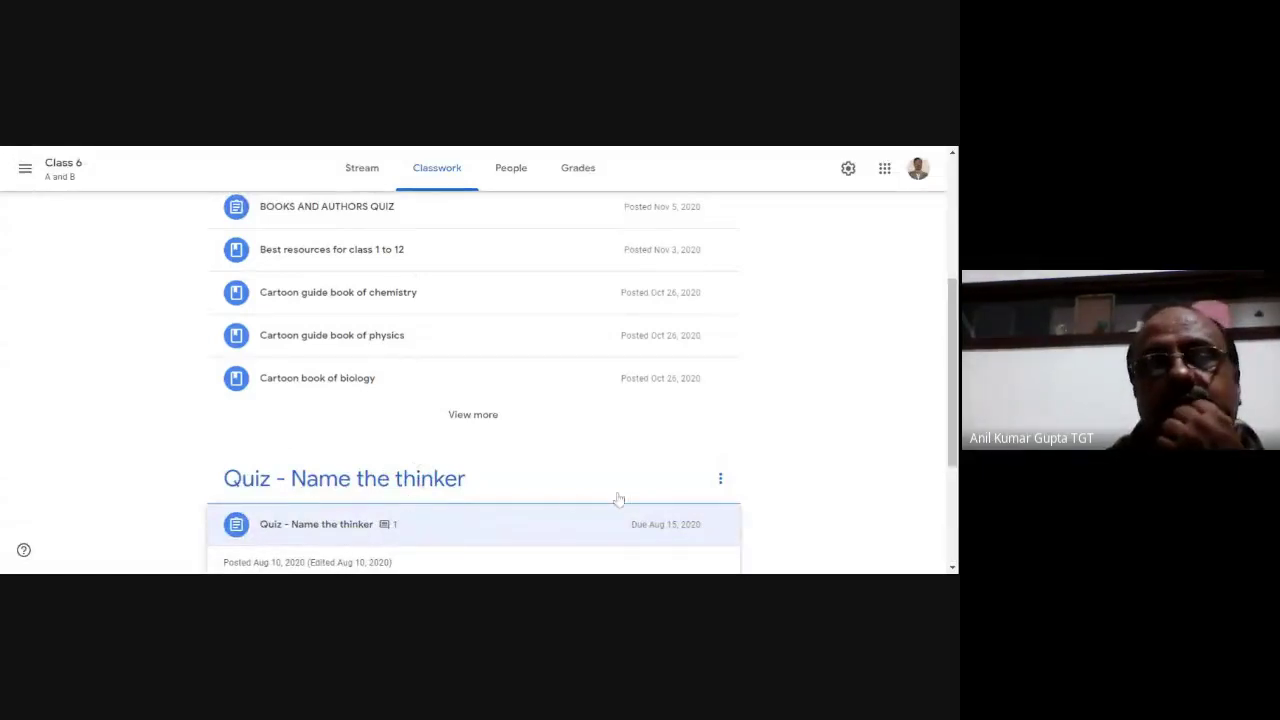
{"action": "scroll", "coordinate": [435, 414], "scroll_direction": "down", "scroll_amount": 3}
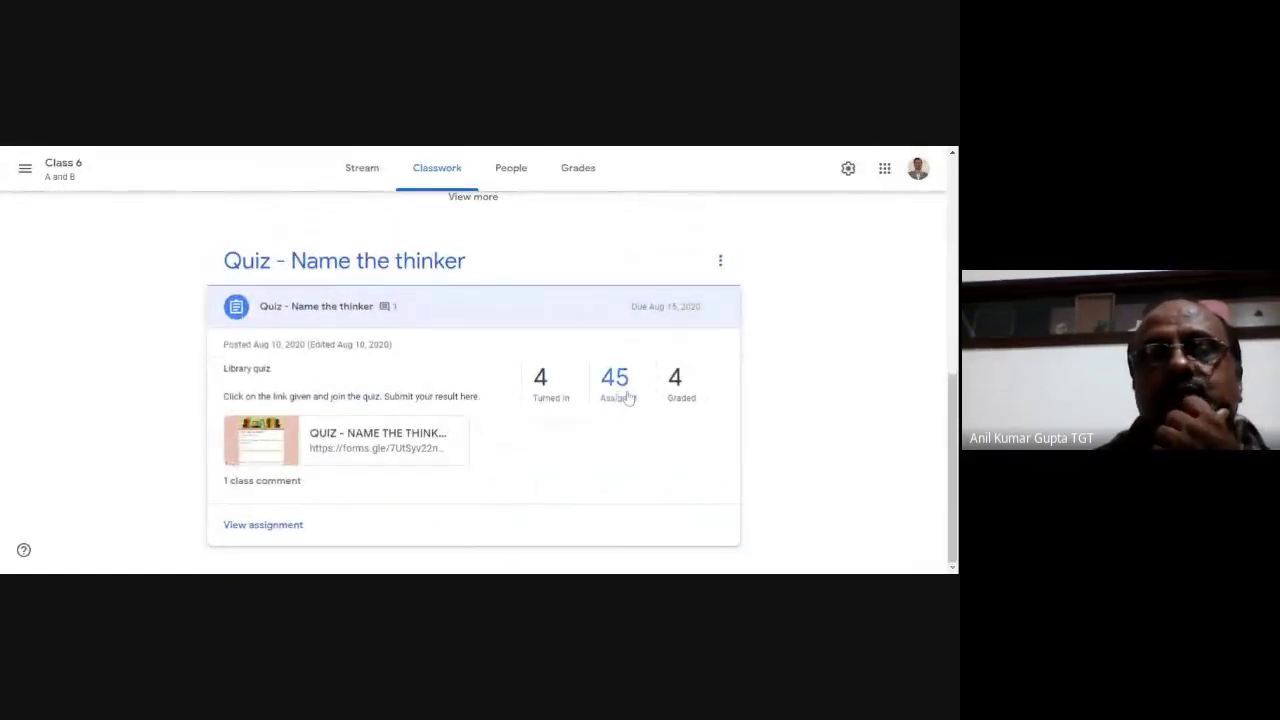
{"action": "left_click", "coordinate": [545, 385]}
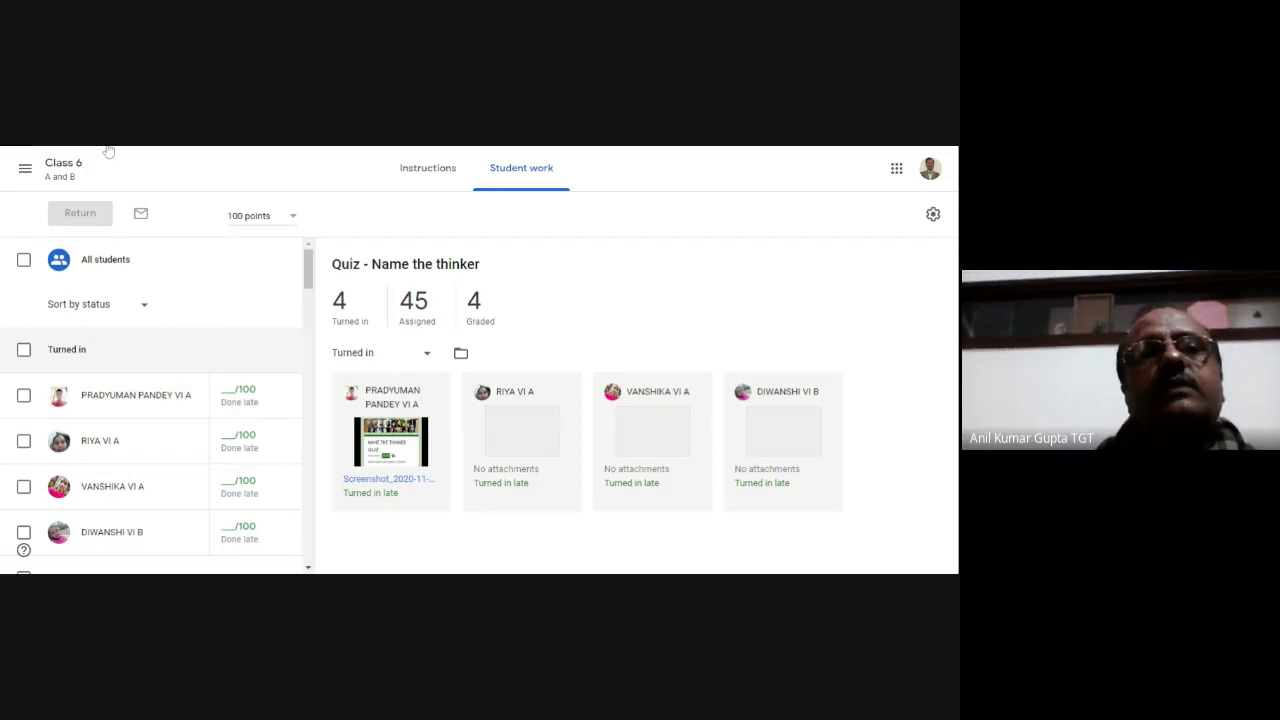
{"action": "key", "text": "alt+Left"}
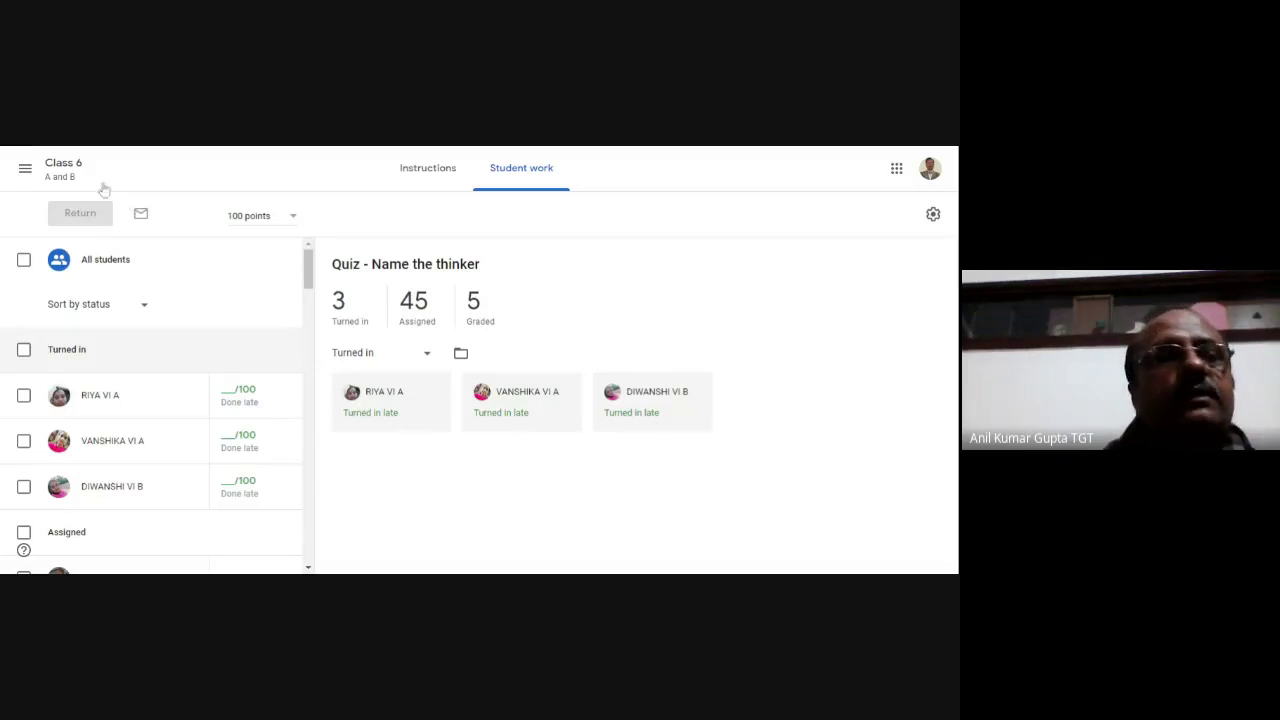
{"action": "left_click", "coordinate": [29, 152]}
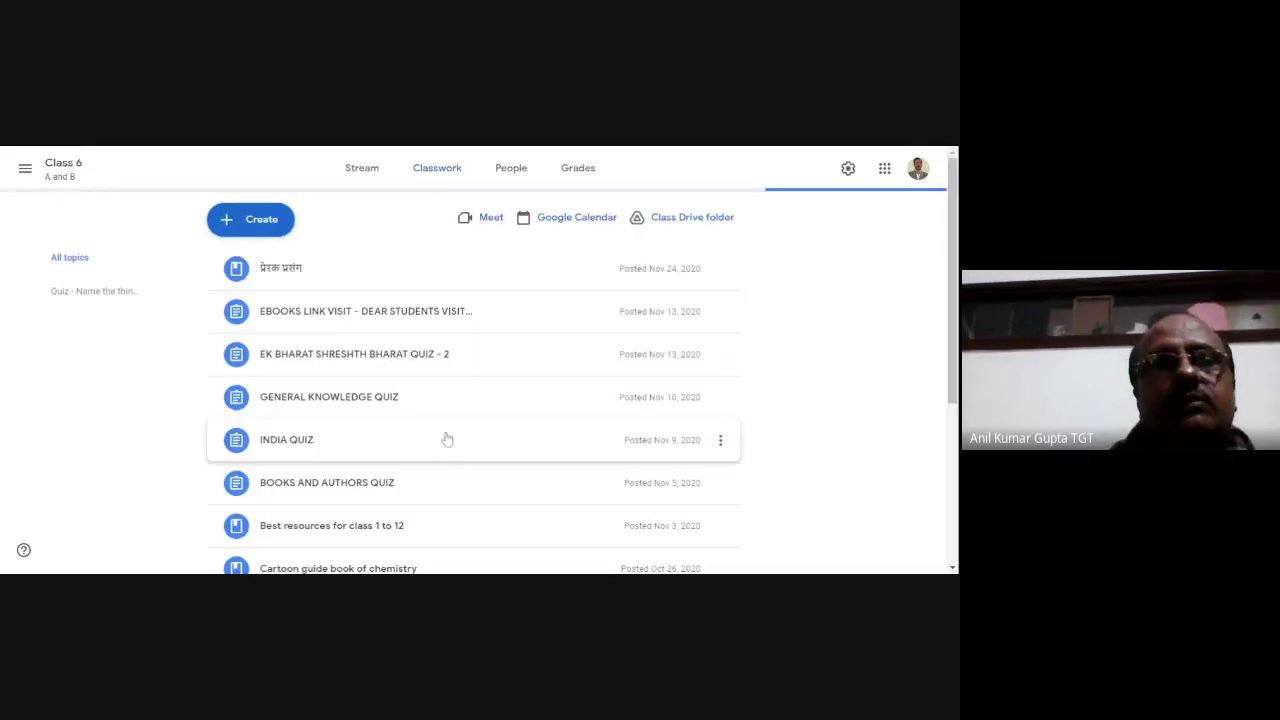
Step: Examine the turned-in work for the GENERAL KNOWLEDGE QUIZ and its student list through to the graded section, and leave the page
{"action": "scroll", "coordinate": [425, 436], "scroll_direction": "down", "scroll_amount": 1}
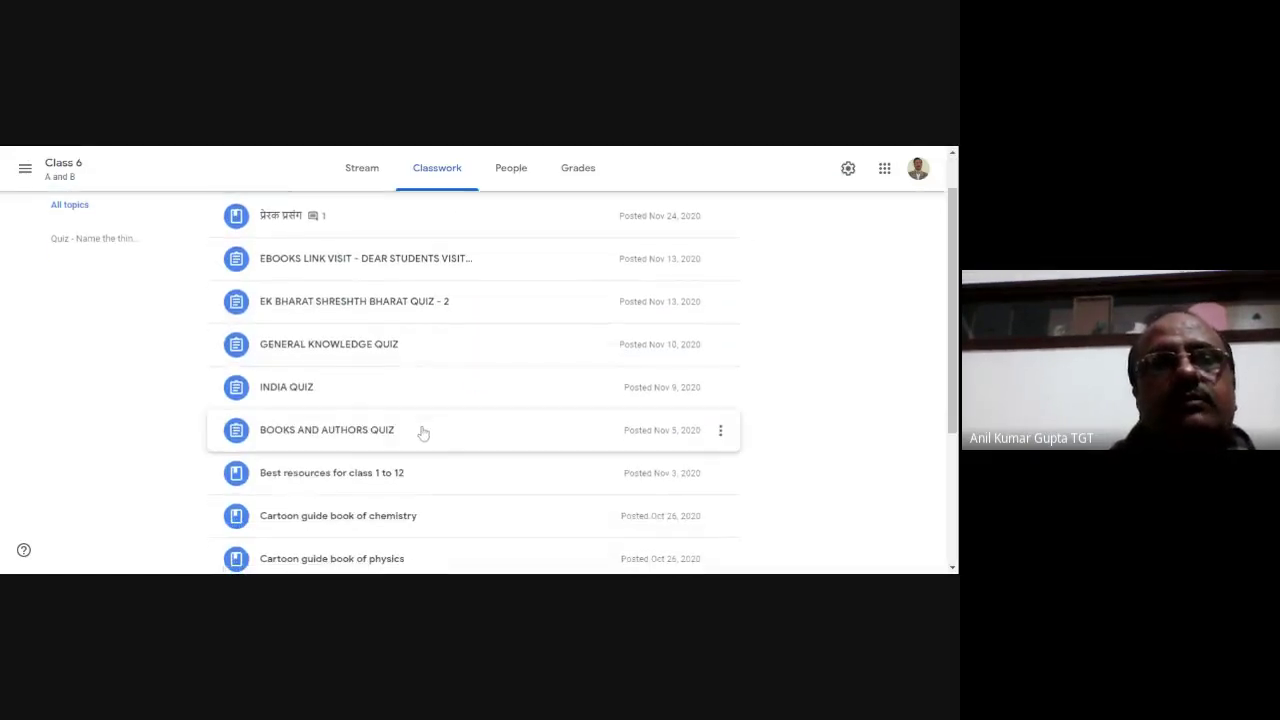
{"action": "left_click", "coordinate": [380, 358]}
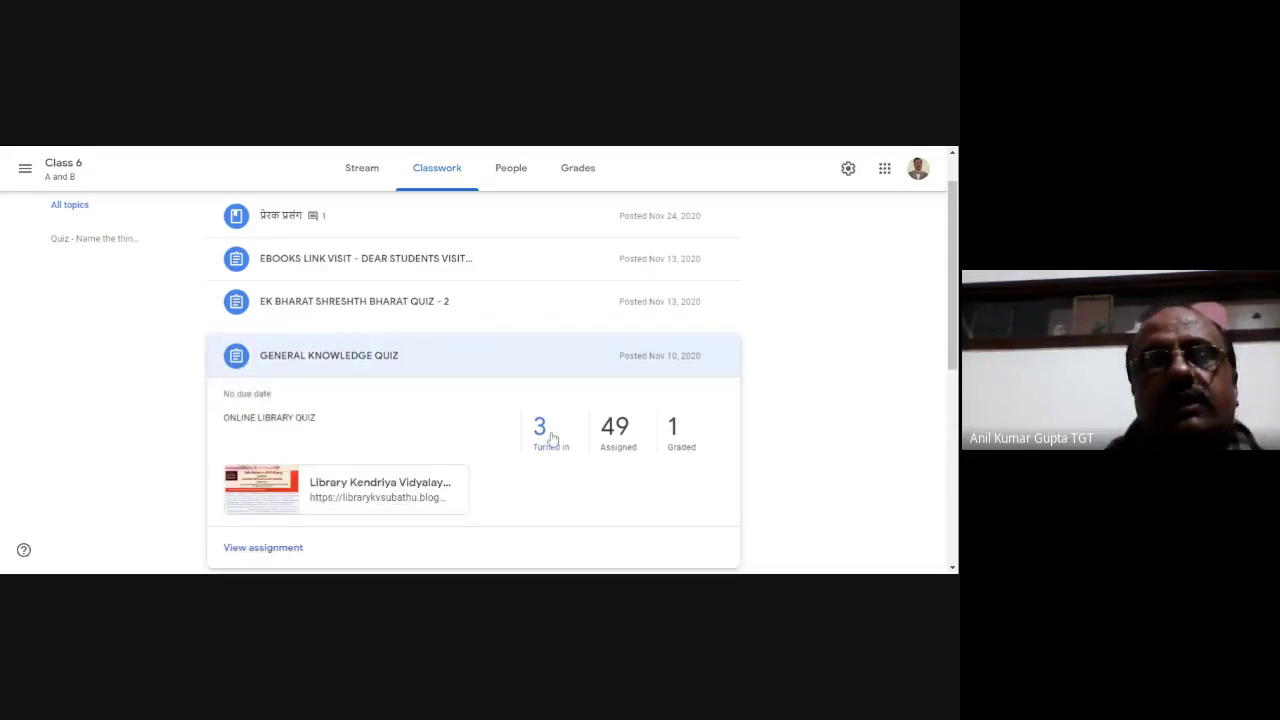
{"action": "left_click", "coordinate": [540, 430]}
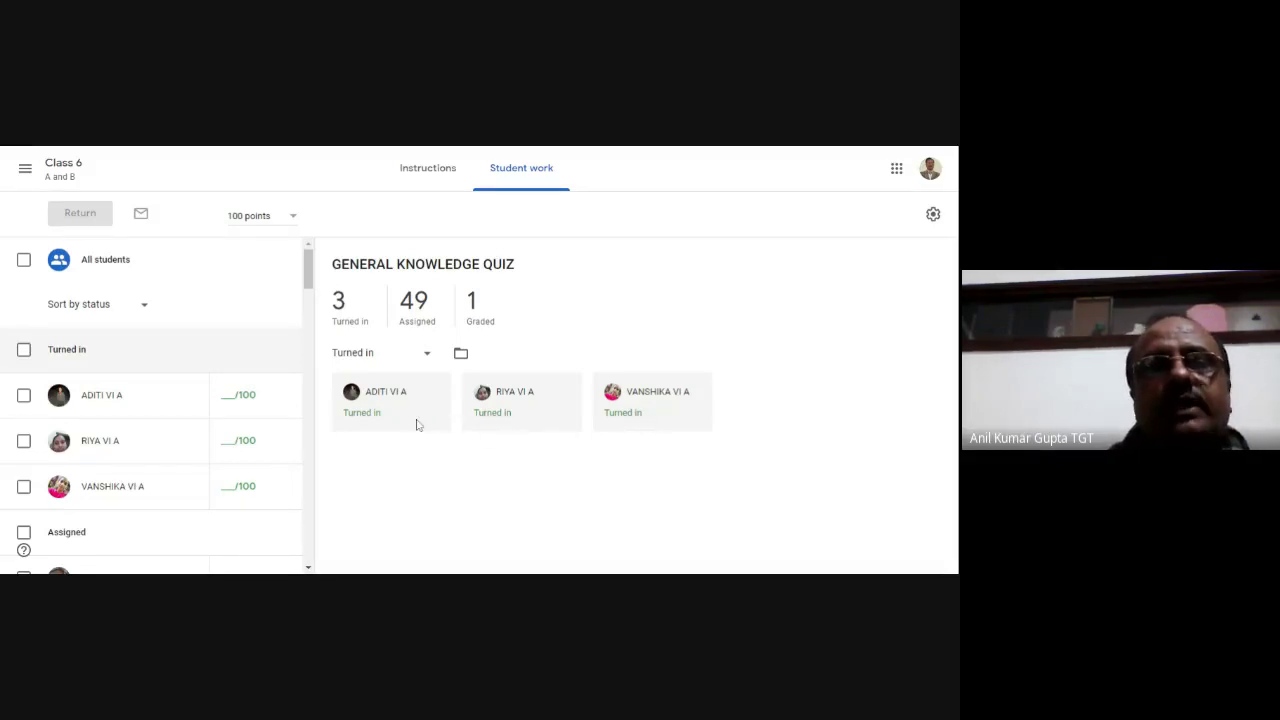
{"action": "scroll", "coordinate": [205, 486], "scroll_direction": "down", "scroll_amount": 10}
{"action": "scroll", "coordinate": [205, 486], "scroll_direction": "down", "scroll_amount": 15}
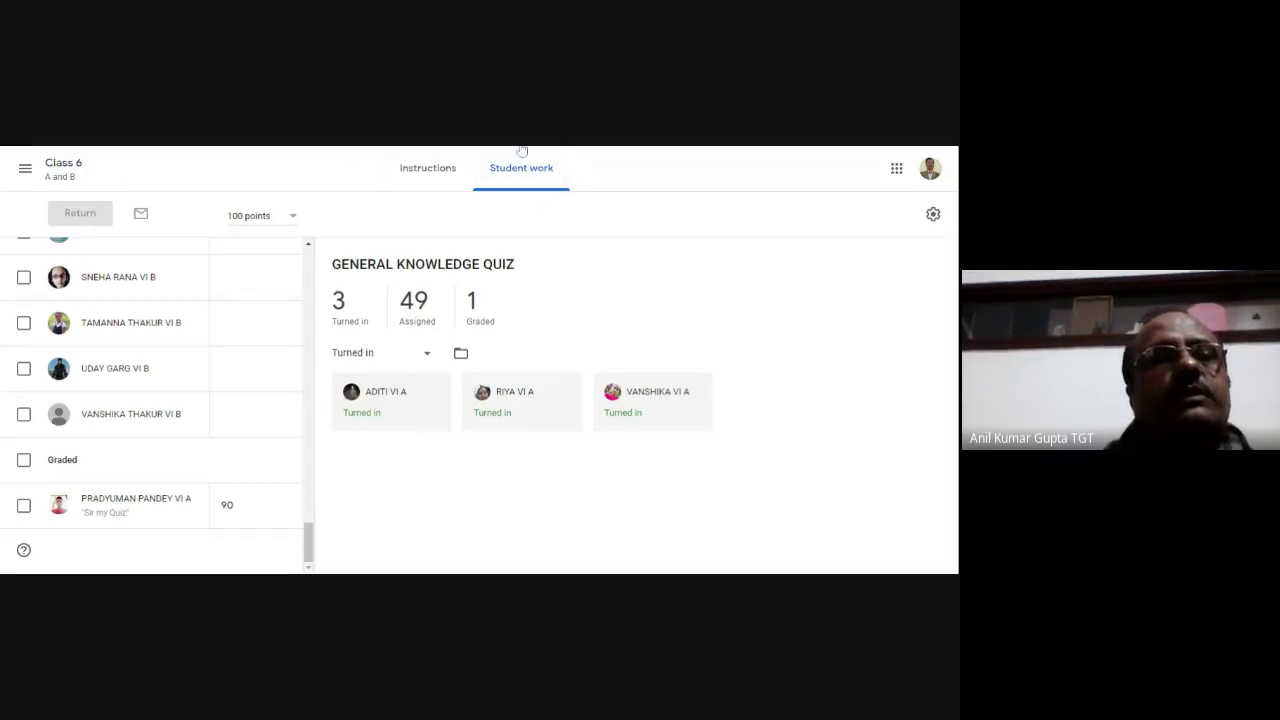
{"action": "key", "text": "alt+Left"}
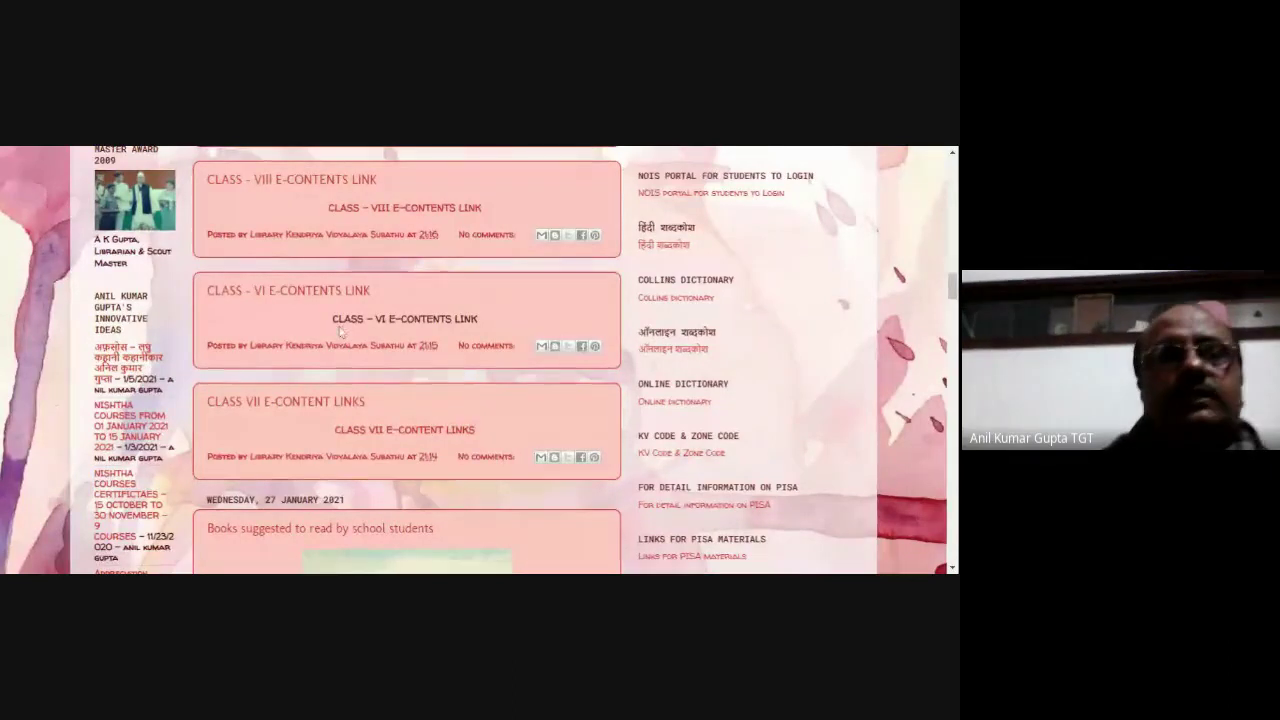
Step: On the Library Kendriya Vidyalaya Subathu blog, look through the class e-content links and the post "Books suggested to read by school students"
{"action": "scroll", "coordinate": [329, 326], "scroll_direction": "down", "scroll_amount": 5}
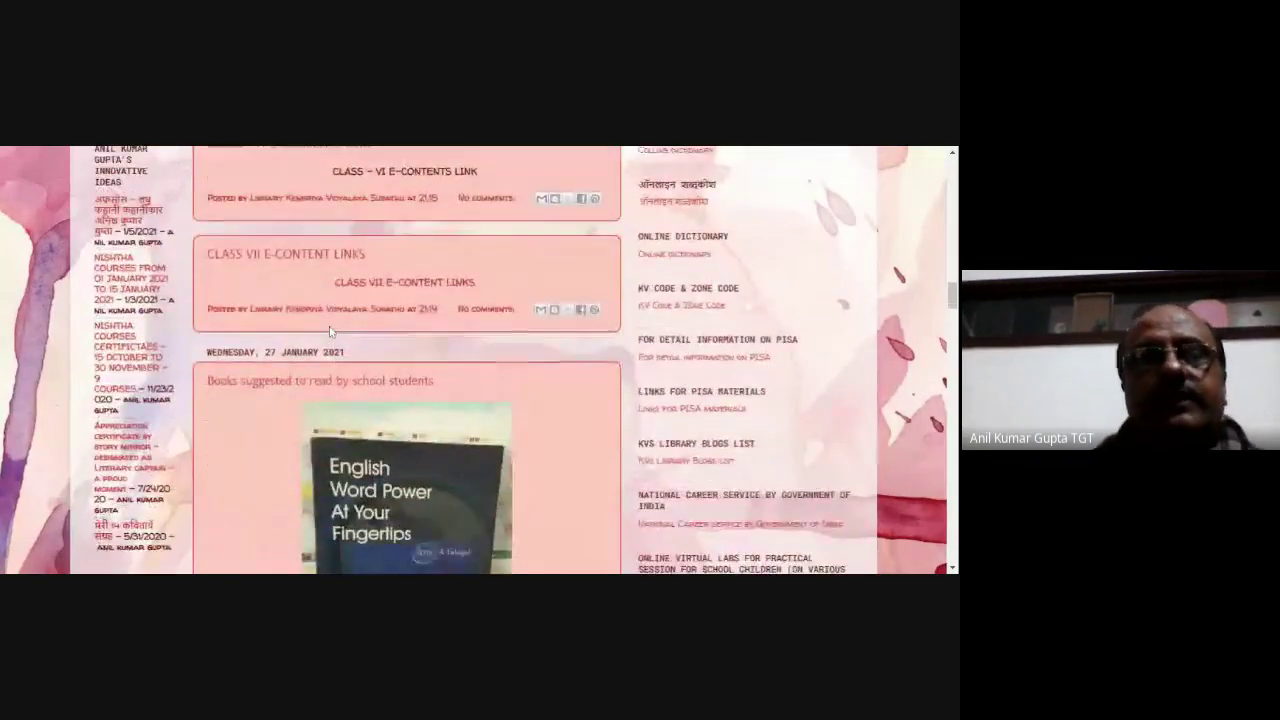
{"action": "scroll", "coordinate": [329, 333], "scroll_direction": "up", "scroll_amount": 2}
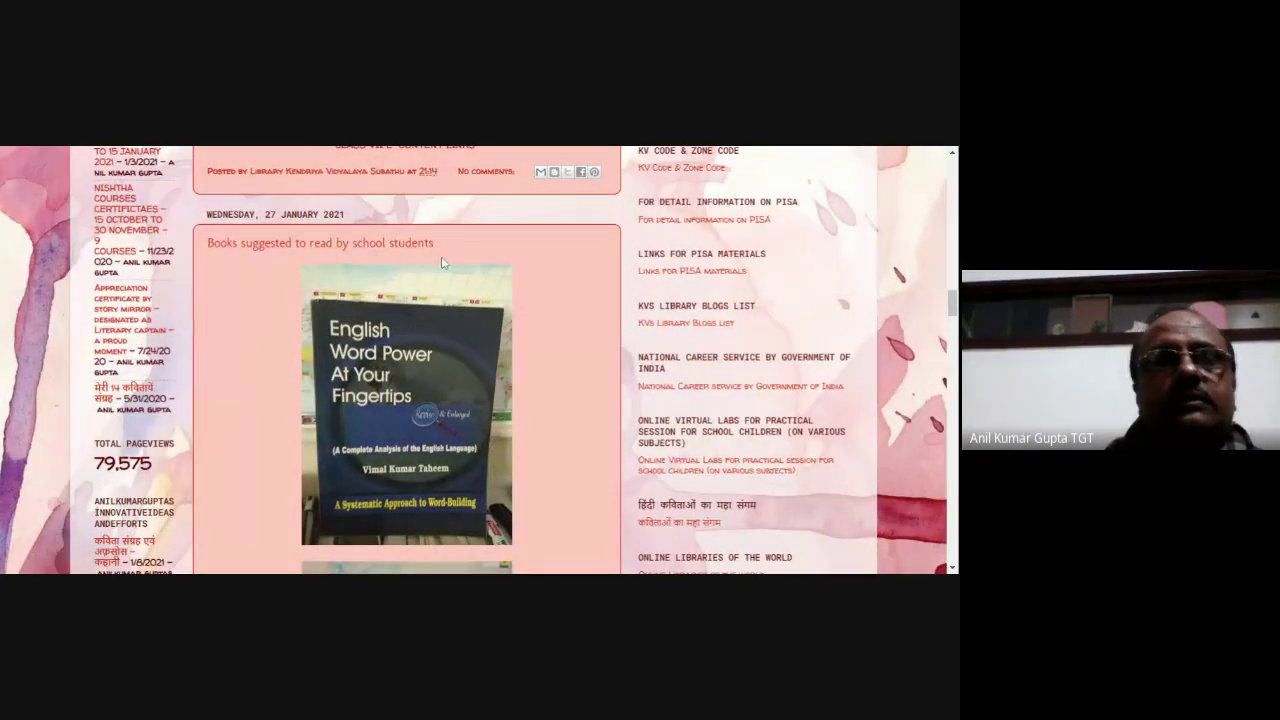
{"action": "scroll", "coordinate": [455, 425], "scroll_direction": "down", "scroll_amount": 5}
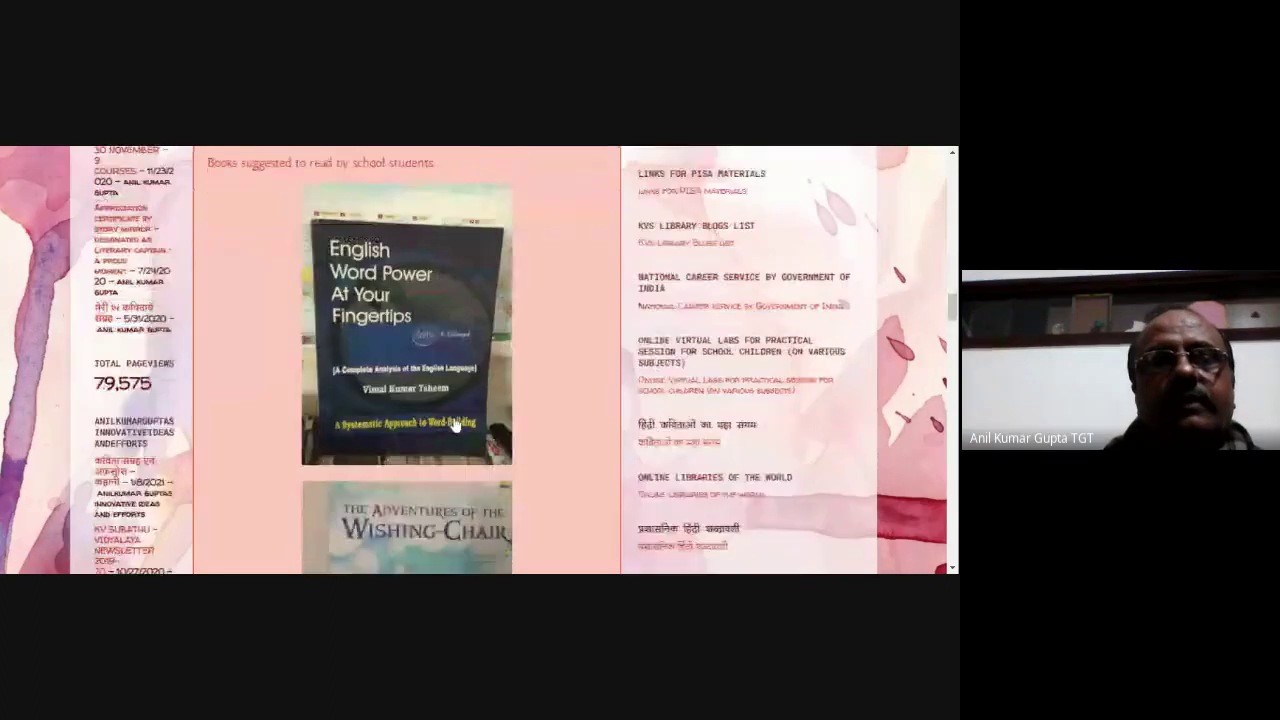
{"action": "scroll", "coordinate": [476, 360], "scroll_direction": "down", "scroll_amount": 6}
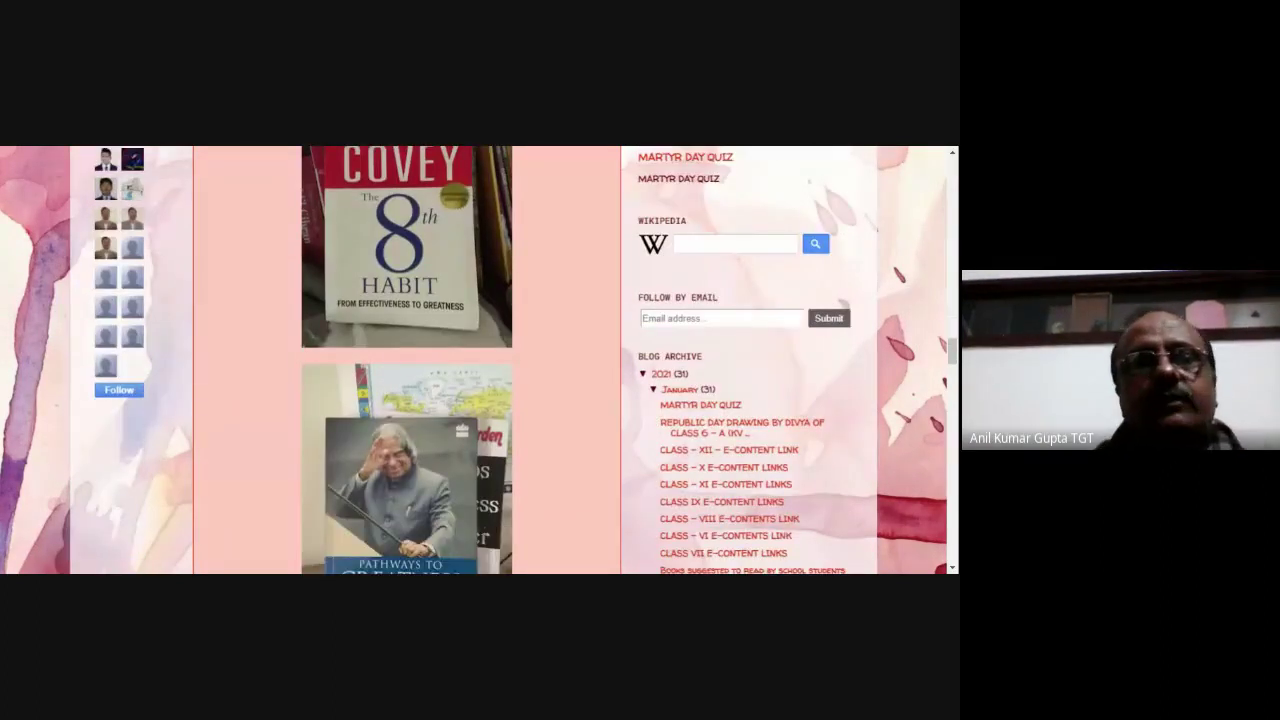
{"action": "scroll", "coordinate": [476, 360], "scroll_direction": "down", "scroll_amount": 2}
{"action": "scroll", "coordinate": [476, 360], "scroll_direction": "down", "scroll_amount": 3}
{"action": "scroll", "coordinate": [476, 360], "scroll_direction": "down", "scroll_amount": 8}
{"action": "scroll", "coordinate": [476, 360], "scroll_direction": "down", "scroll_amount": 15}
{"action": "scroll", "coordinate": [407, 360], "scroll_direction": "down", "scroll_amount": 10}
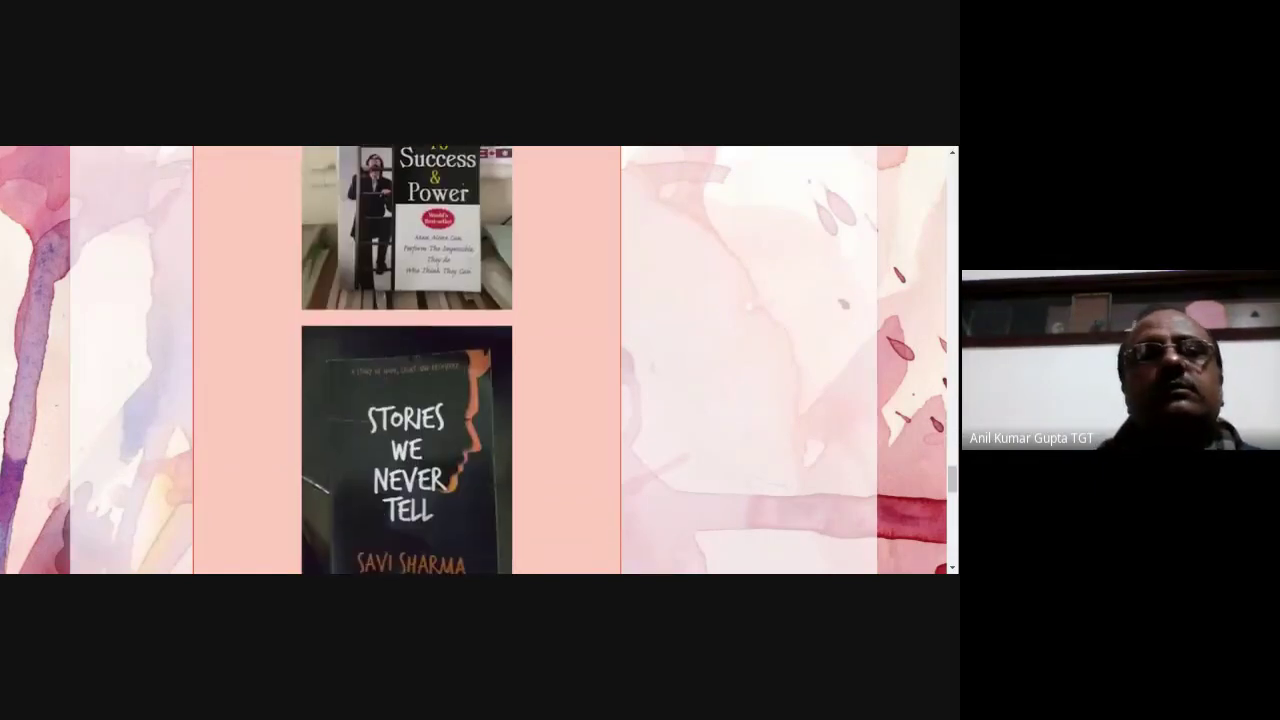